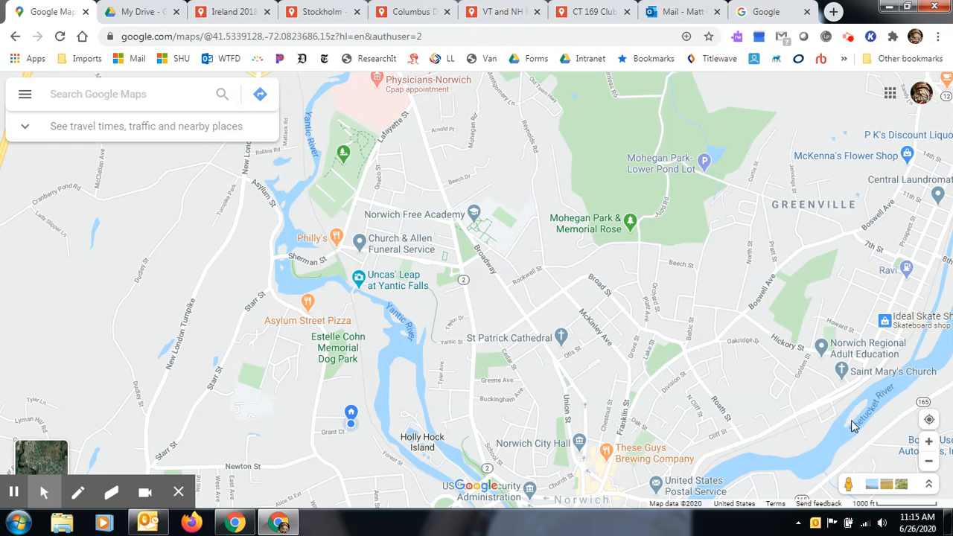
# Examine the Norwich area in Google Maps at several zoom levels, including the streets and businesses near the Shetucket River
pyautogui.click(929, 462)
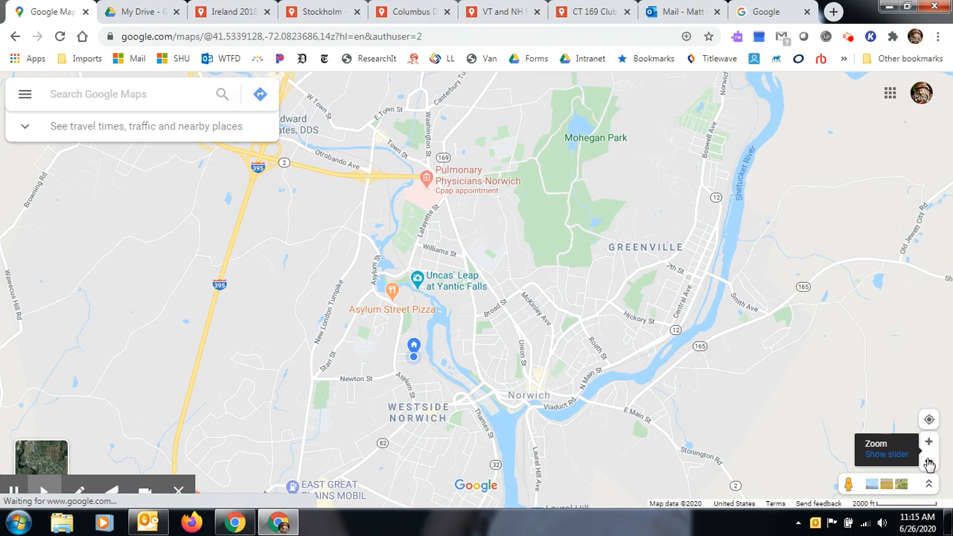
pyautogui.click(929, 462)
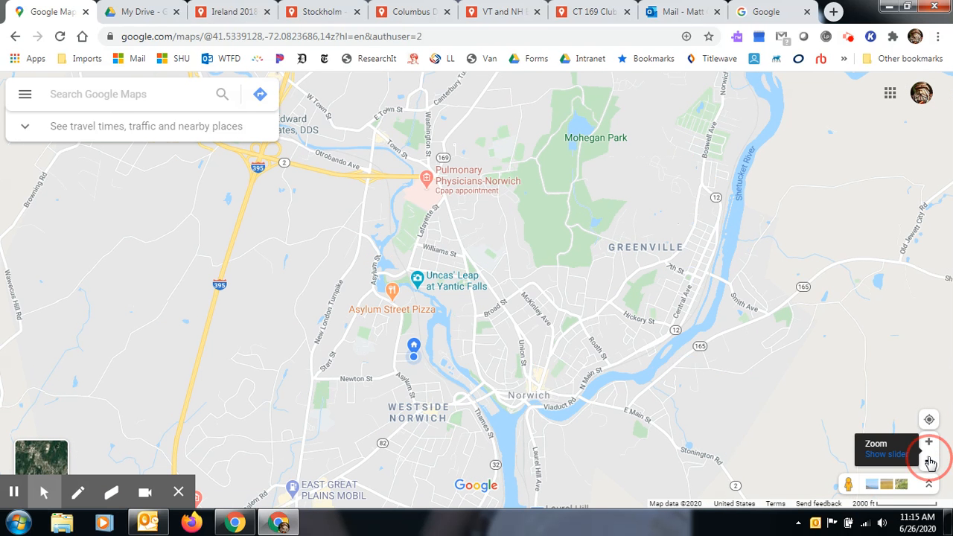
pyautogui.click(929, 445)
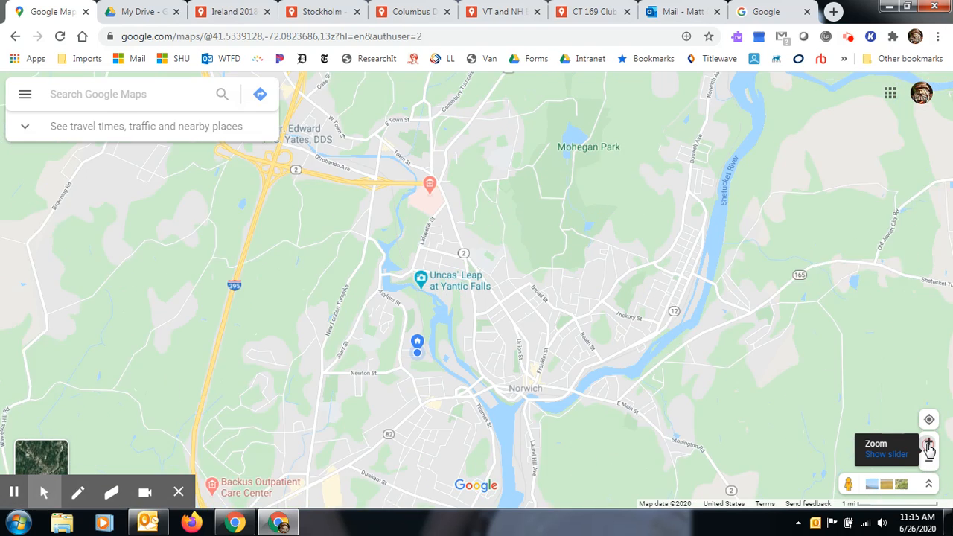
pyautogui.click(928, 444)
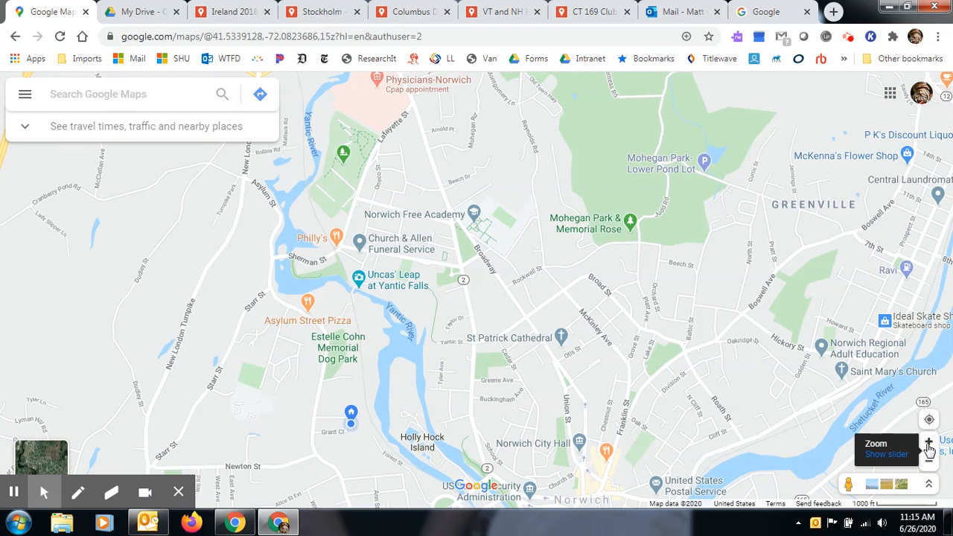
pyautogui.moveTo(791, 386); pyautogui.dragTo(678, 365)
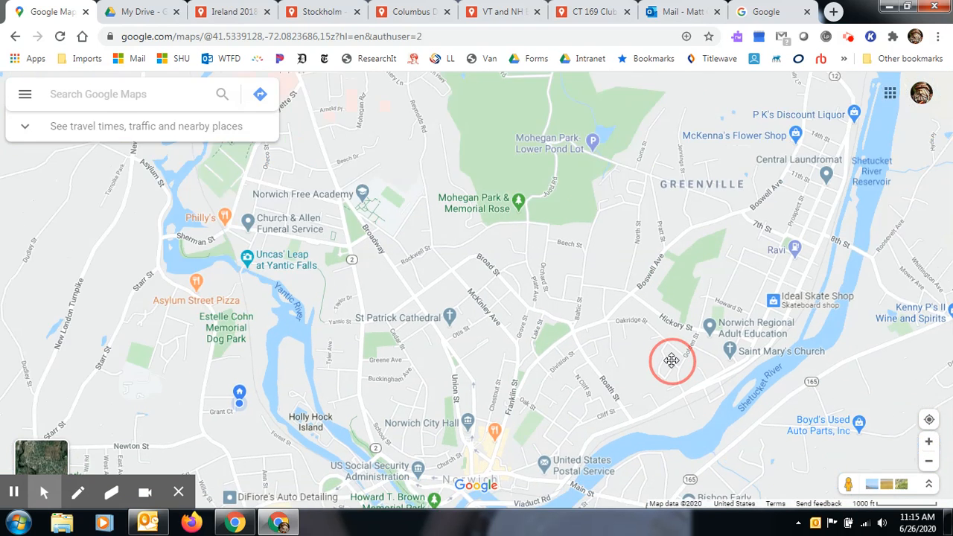
pyautogui.click(929, 442)
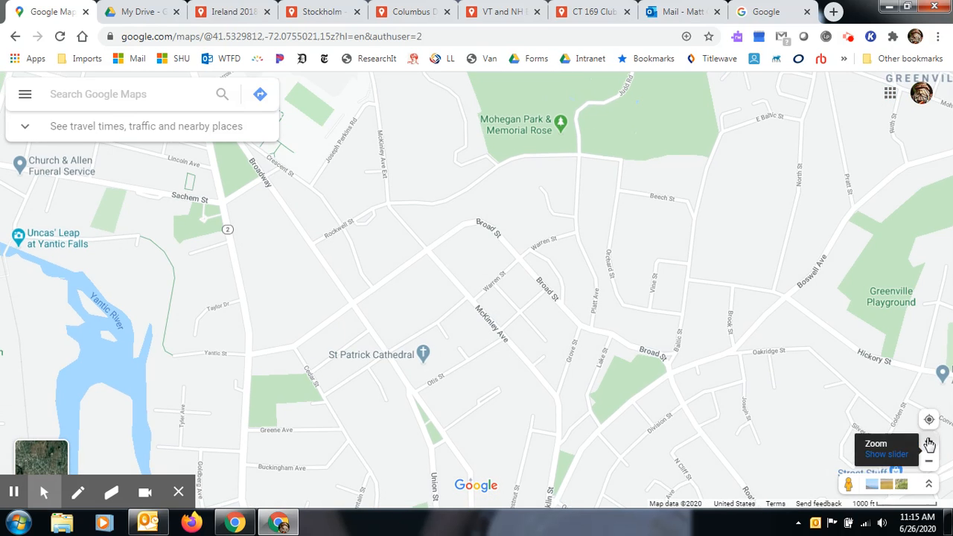
pyautogui.moveTo(853, 422); pyautogui.dragTo(611, 251)
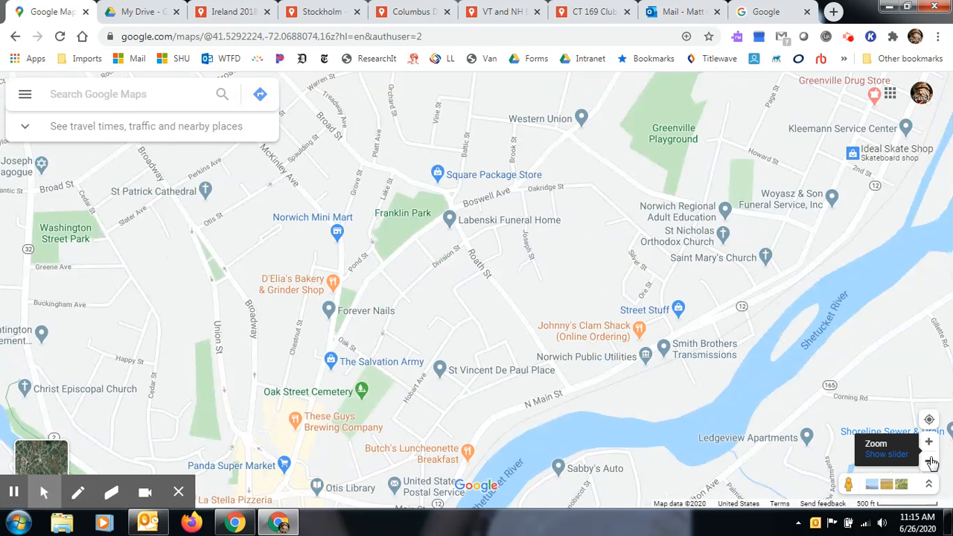
# View the Ireland 2018 custom map and inspect the pins around central Stockholm on the Stockholm map
pyautogui.click(234, 15)
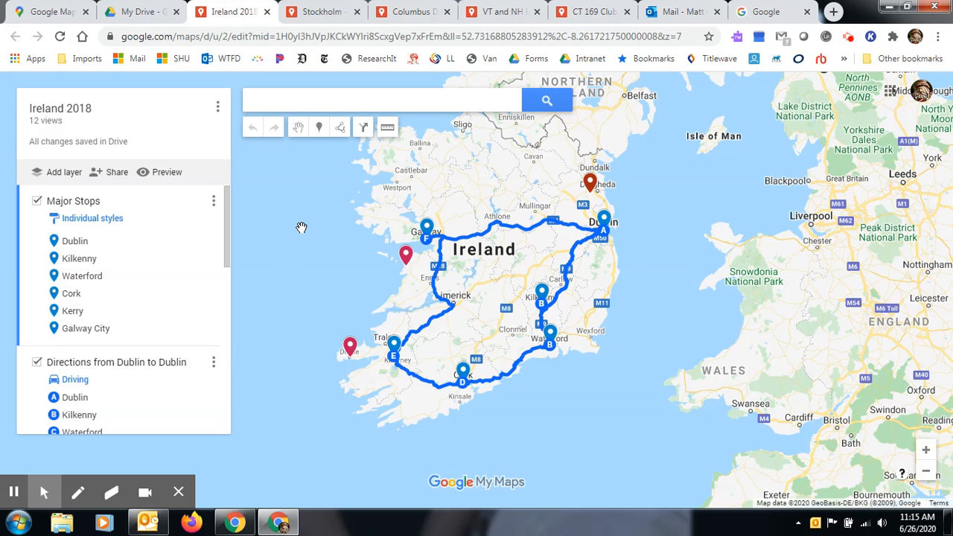
pyautogui.click(322, 12)
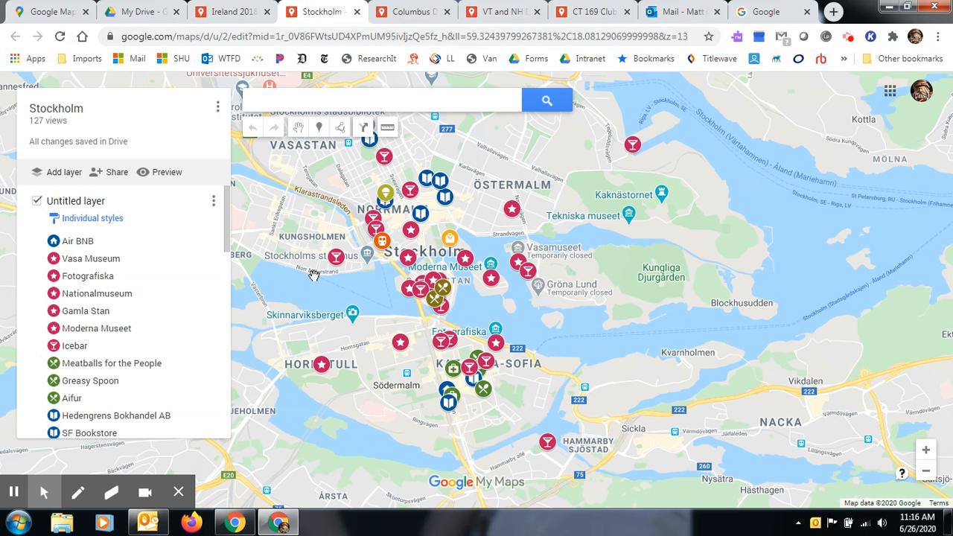
pyautogui.click(926, 450)
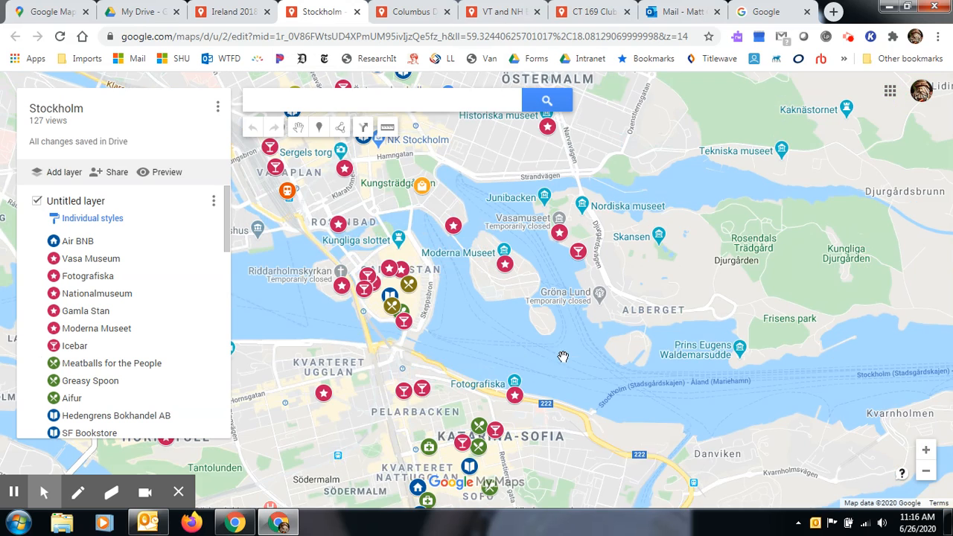
pyautogui.moveTo(474, 318); pyautogui.dragTo(666, 385)
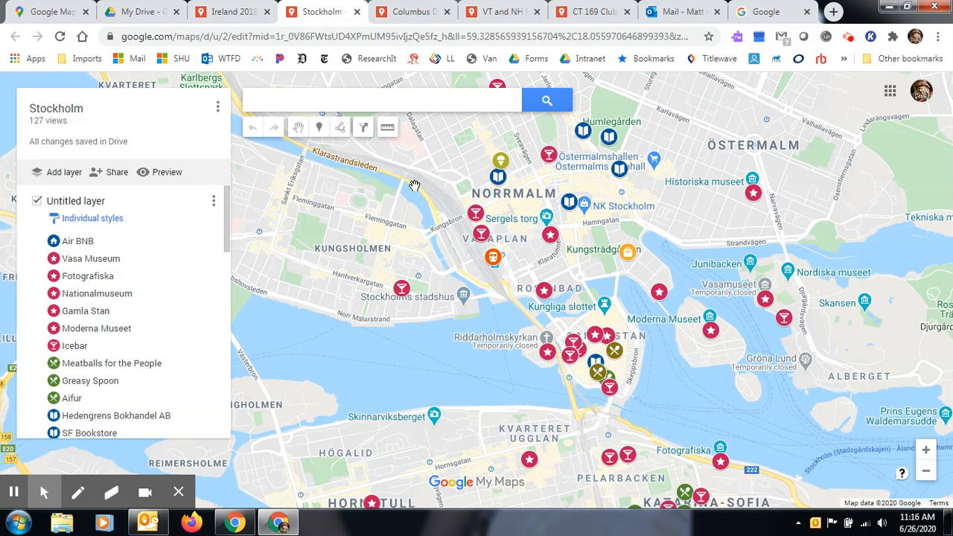
# View the Columbus Day 2019 map and the wider region covered by the VT and NH Books and Brews map
pyautogui.click(409, 13)
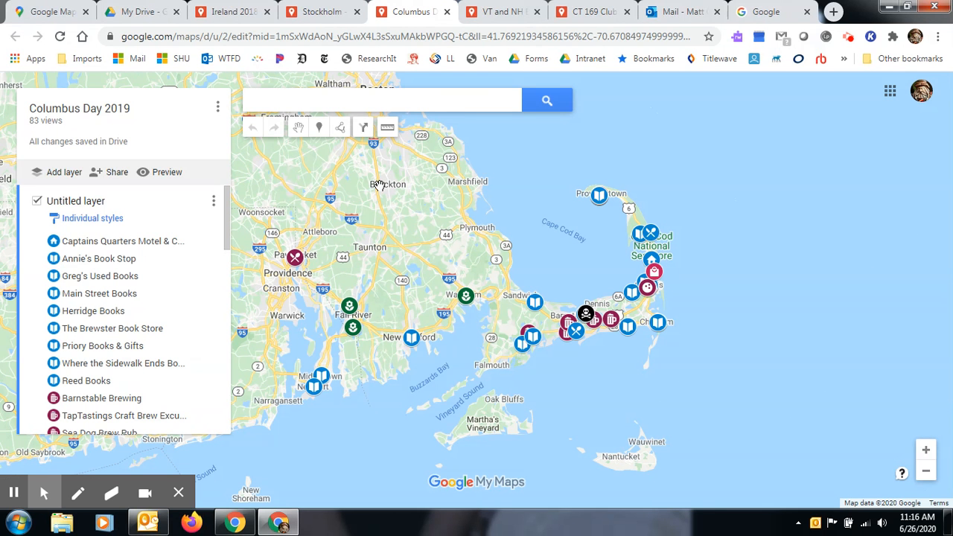
pyautogui.moveTo(359, 190); pyautogui.dragTo(383, 203)
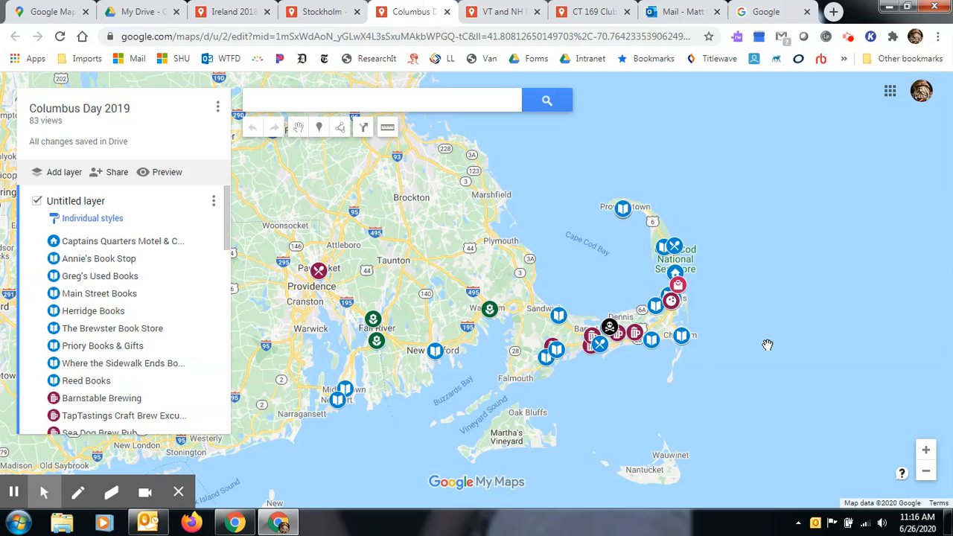
pyautogui.click(497, 13)
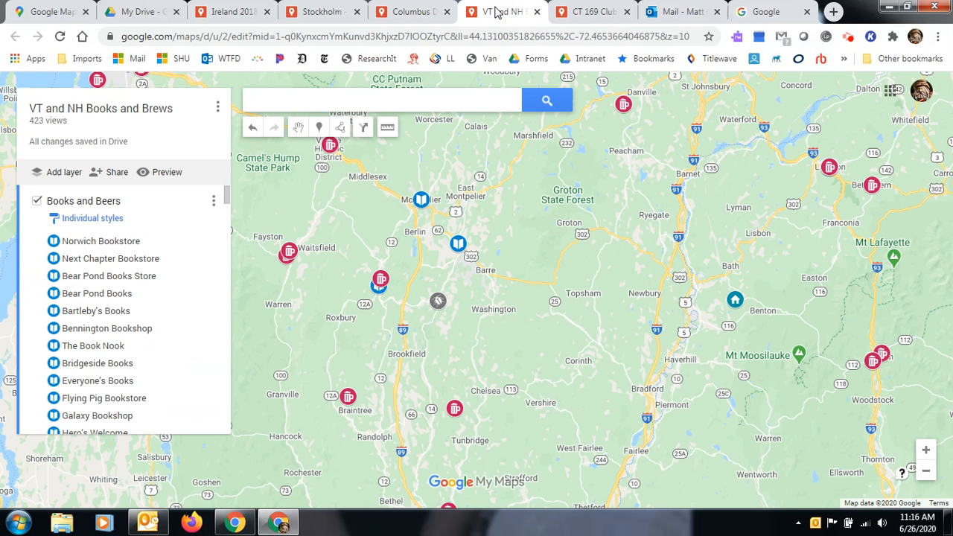
pyautogui.click(927, 475)
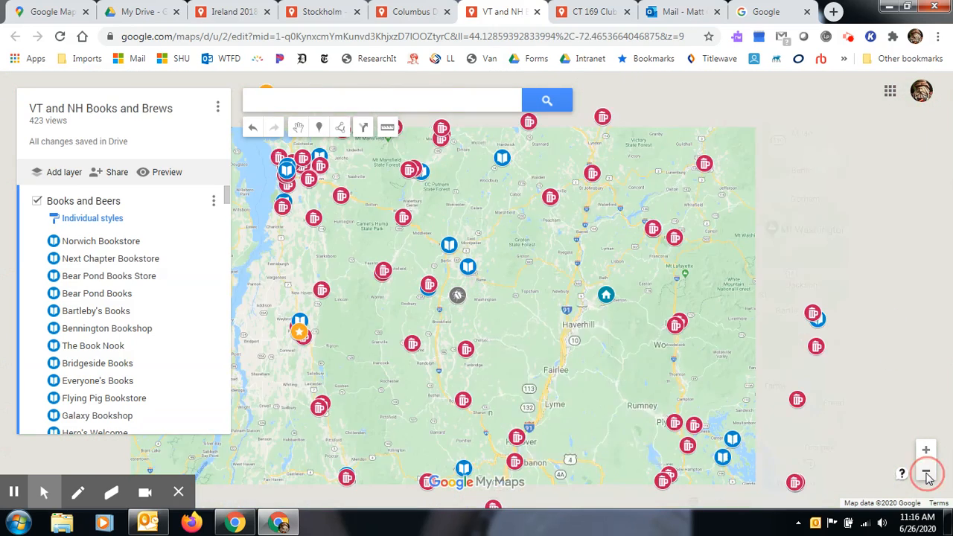
pyautogui.click(927, 475)
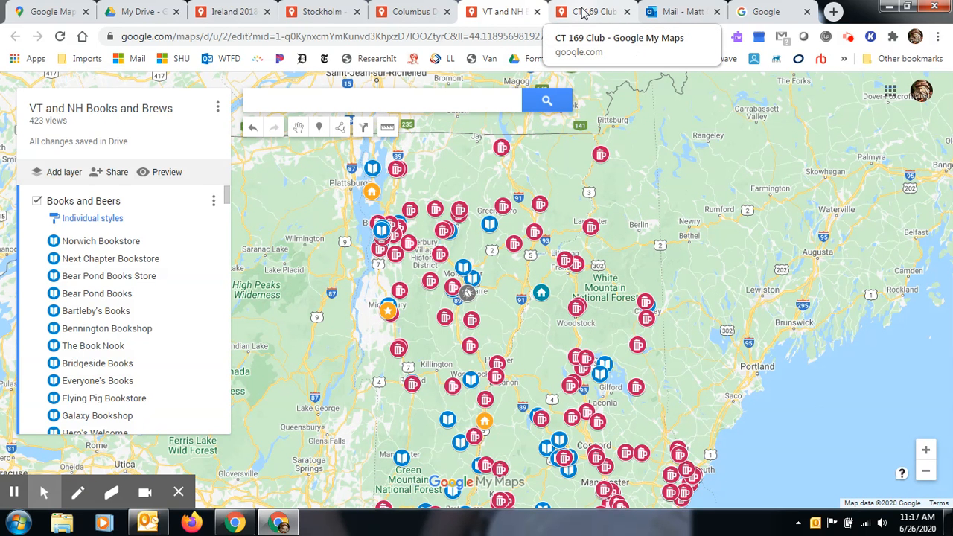
# Open the CT 169 Club map, bring all of Connecticut into view and show the CT Towns layer
pyautogui.click(584, 13)
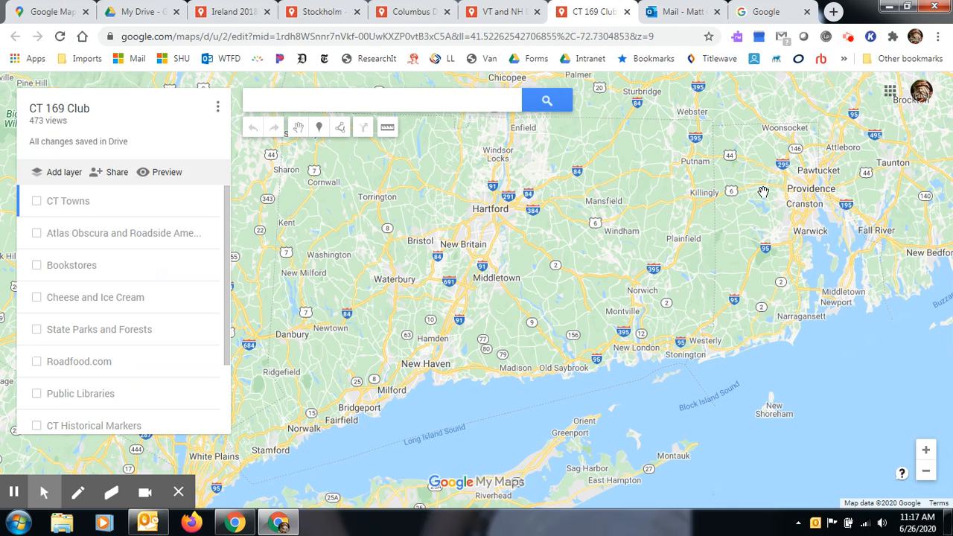
pyautogui.moveTo(754, 209); pyautogui.dragTo(786, 240)
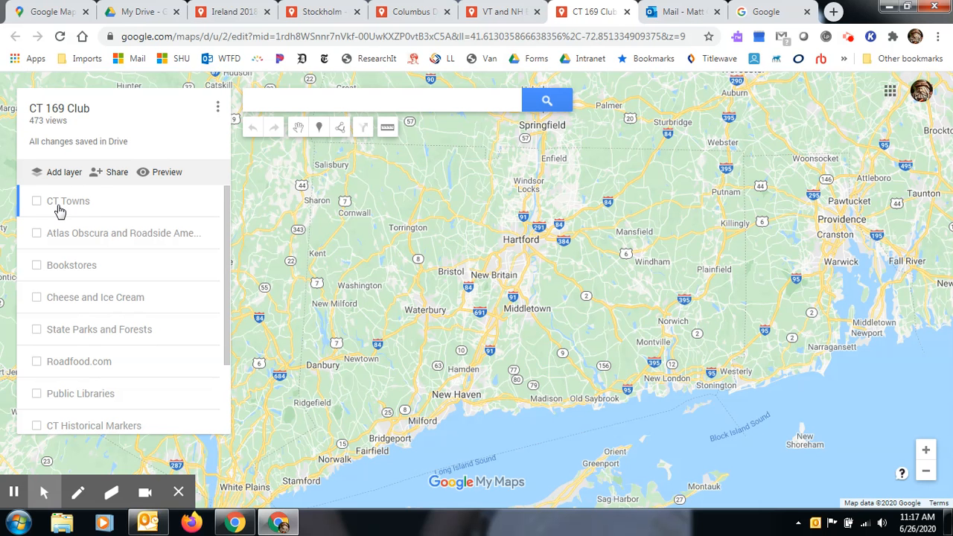
pyautogui.click(36, 203)
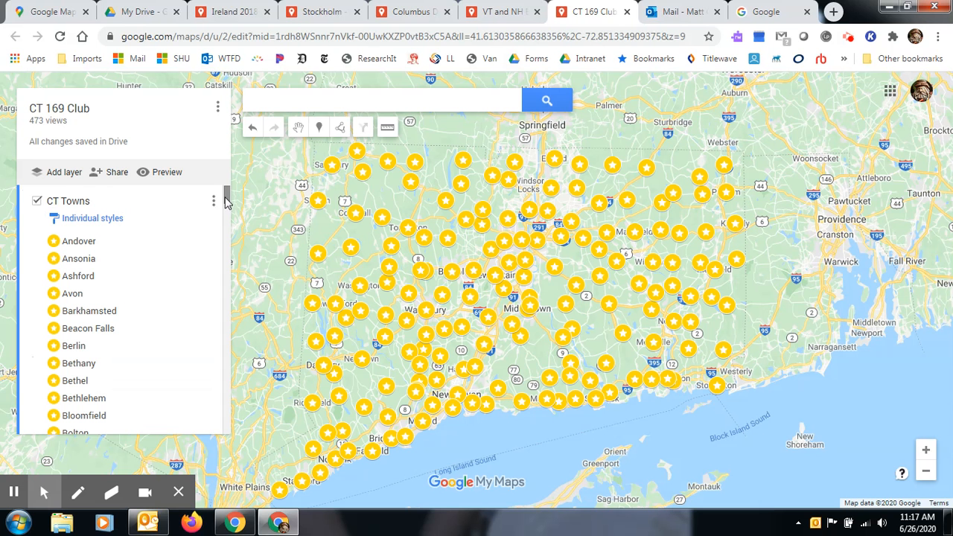
# Show the Bookstores layer and the Atlas Obscura and Roadside America layer on the CT 169 Club map
pyautogui.moveTo(227, 196); pyautogui.dragTo(227, 422)
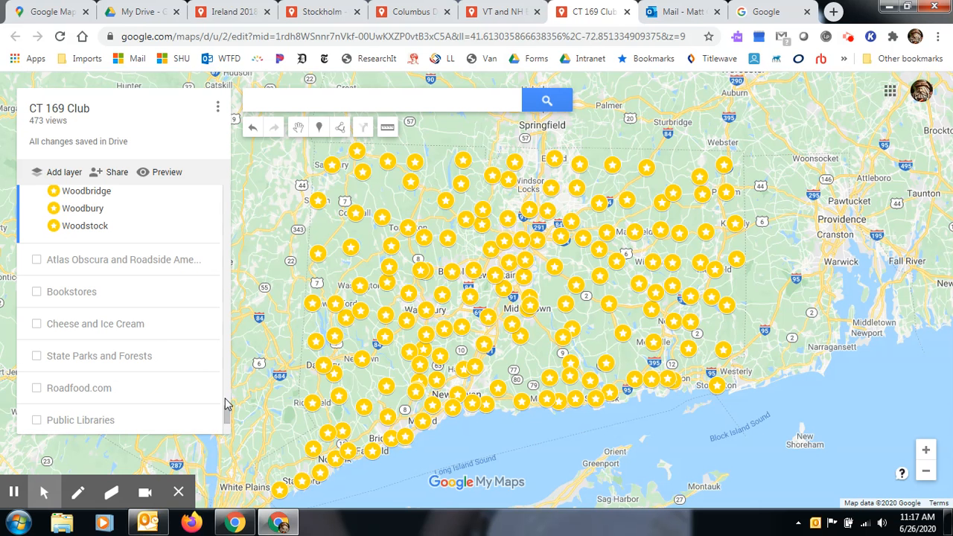
pyautogui.click(36, 292)
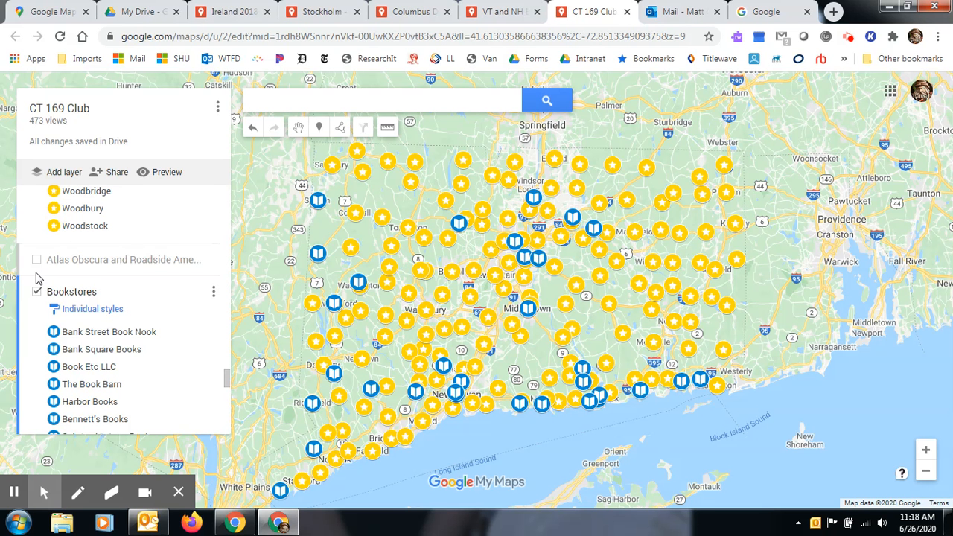
pyautogui.click(36, 259)
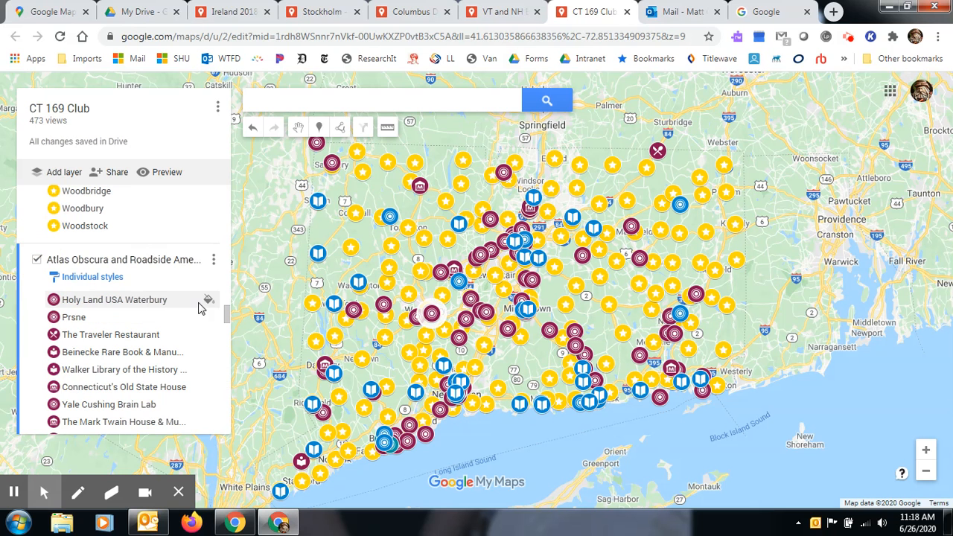
# Show the Cheese and Ice Cream layer, look through its places and dismiss the incoming e-mail notification
pyautogui.moveTo(227, 316); pyautogui.dragTo(232, 424)
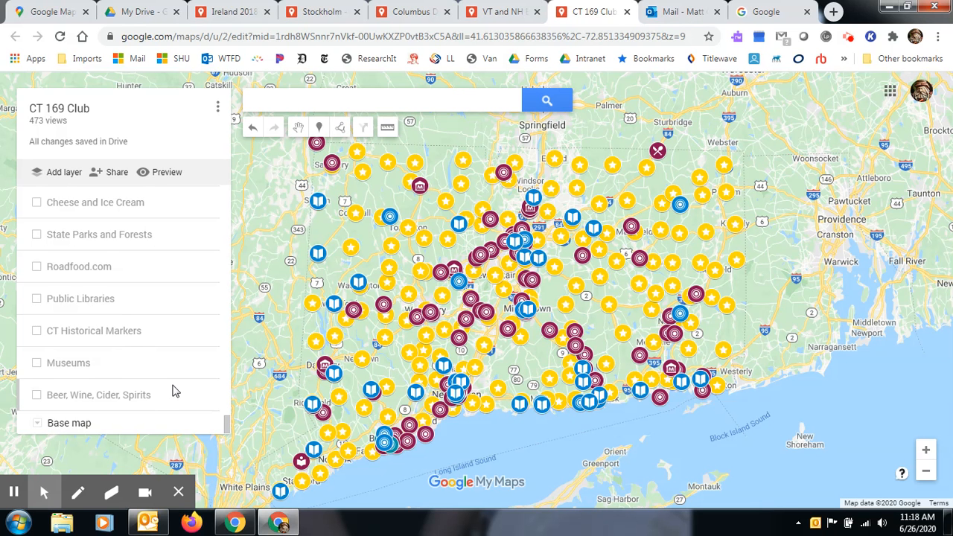
pyautogui.click(37, 207)
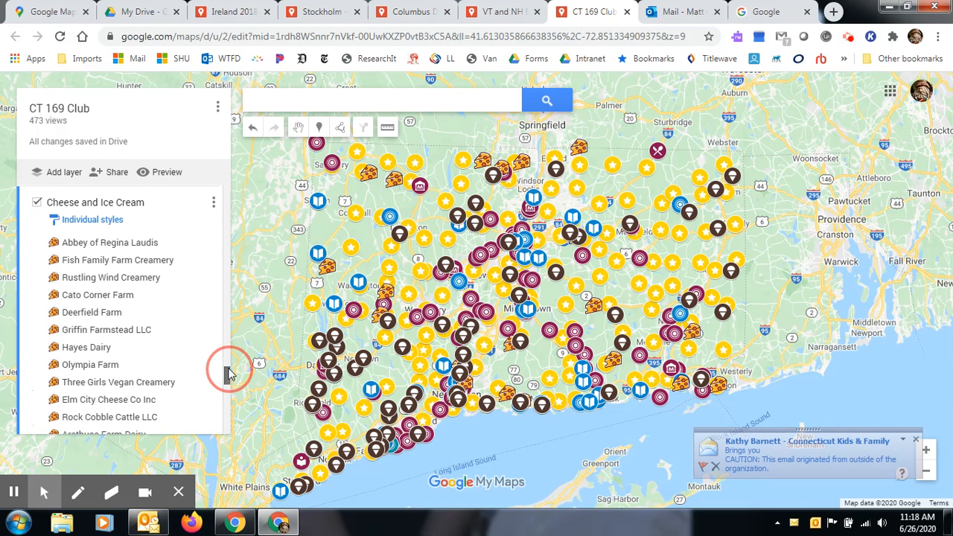
pyautogui.scroll(-5, 227, 376)
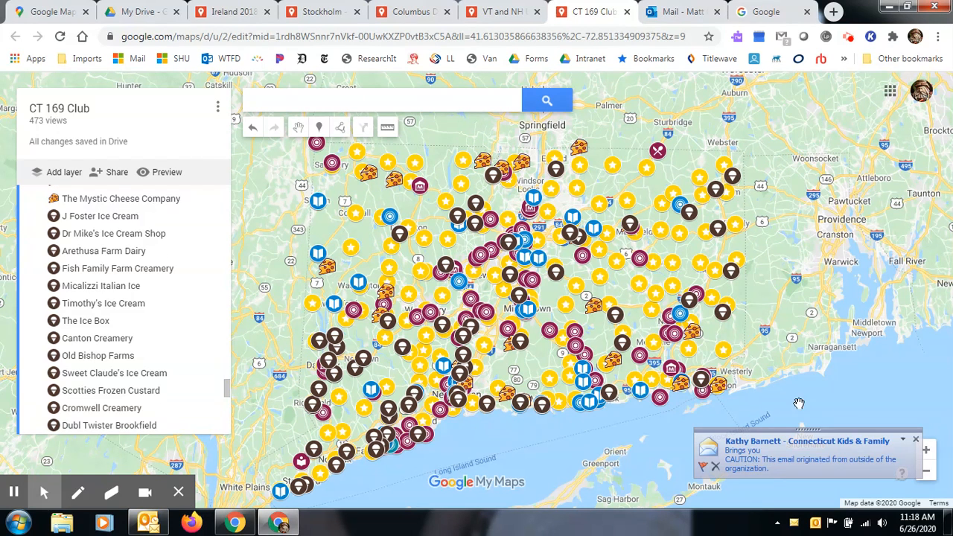
pyautogui.click(916, 440)
# Show the State Parks and Forests layer and the Roadfood.com layer
pyautogui.moveTo(228, 382); pyautogui.dragTo(229, 429)
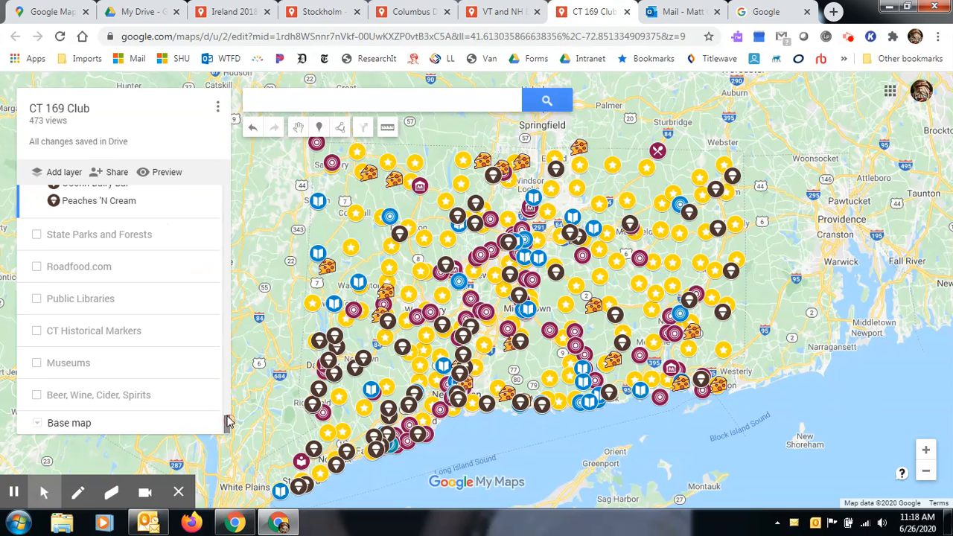
pyautogui.click(37, 235)
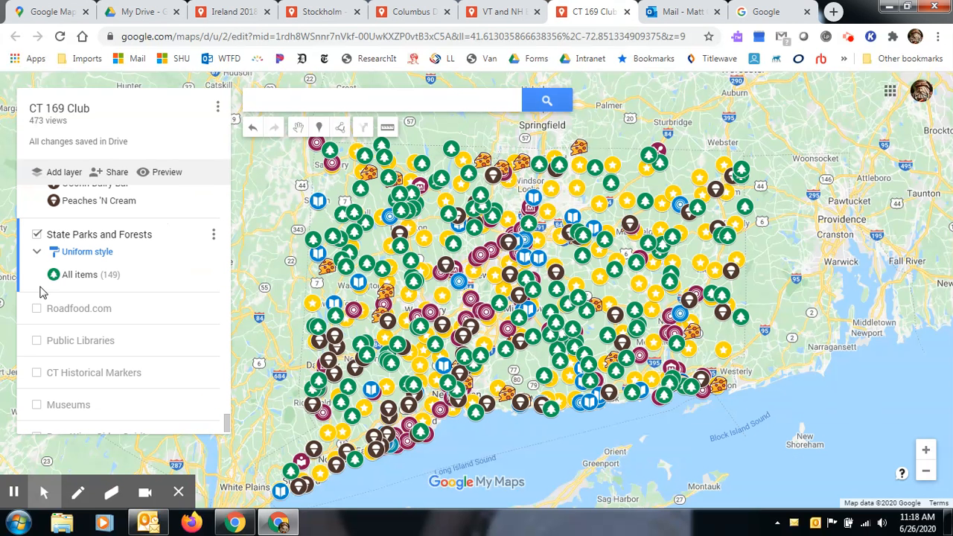
pyautogui.click(36, 310)
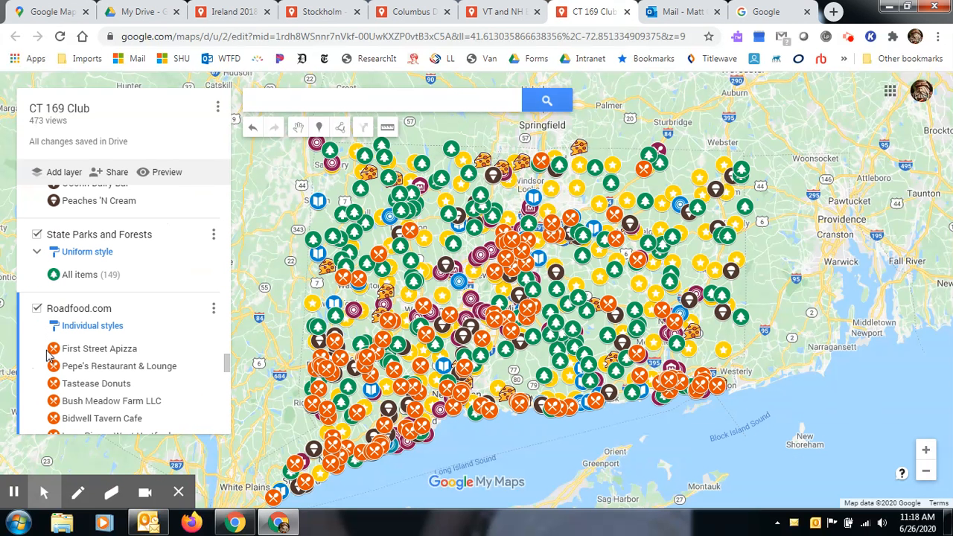
# Show the Public Libraries layer and the CT Historical Markers layer
pyautogui.moveTo(229, 360); pyautogui.dragTo(229, 428)
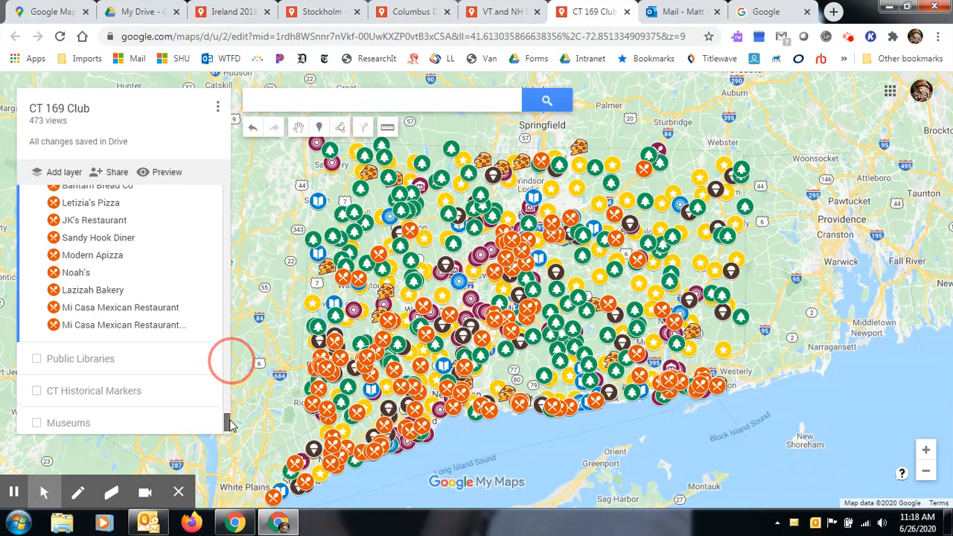
pyautogui.click(36, 360)
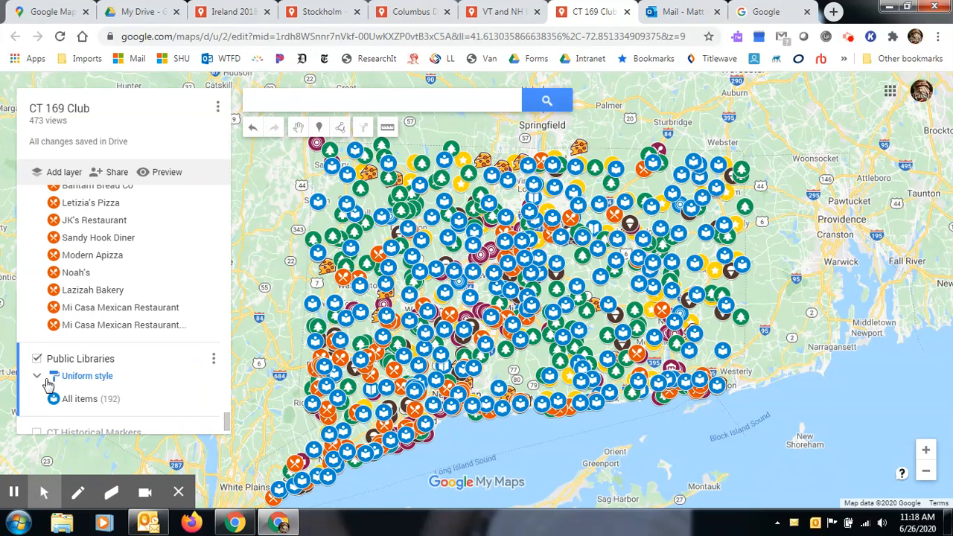
pyautogui.scroll(-3, 229, 427)
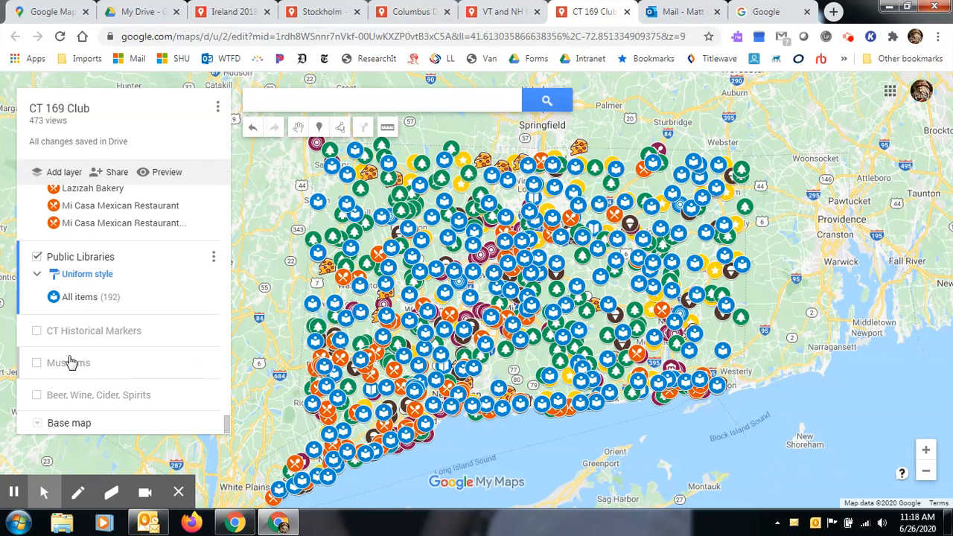
pyautogui.click(32, 335)
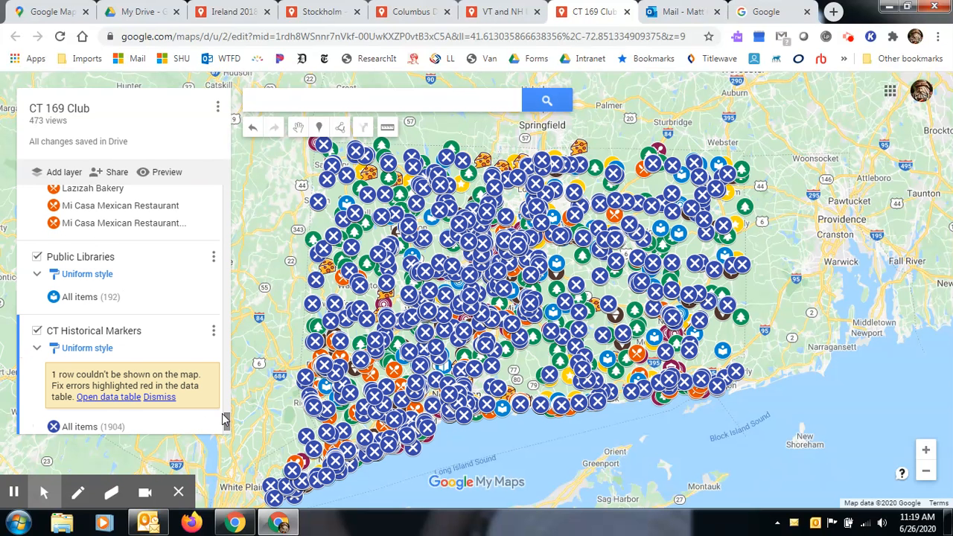
# Show the Museums layer and the Beer, Wine, Cider, Spirits layer
pyautogui.moveTo(227, 418); pyautogui.dragTo(227, 426)
pyautogui.click(36, 364)
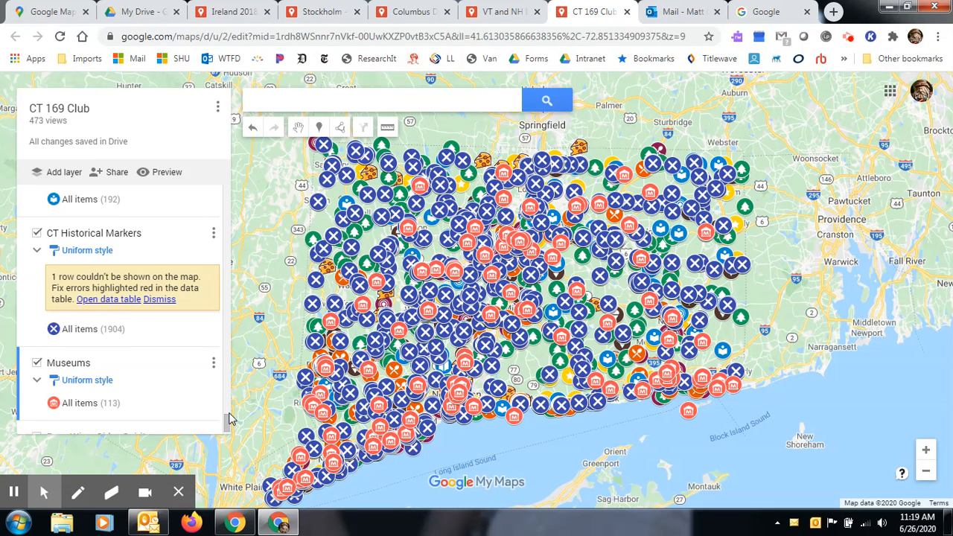
pyautogui.moveTo(229, 422); pyautogui.dragTo(230, 428)
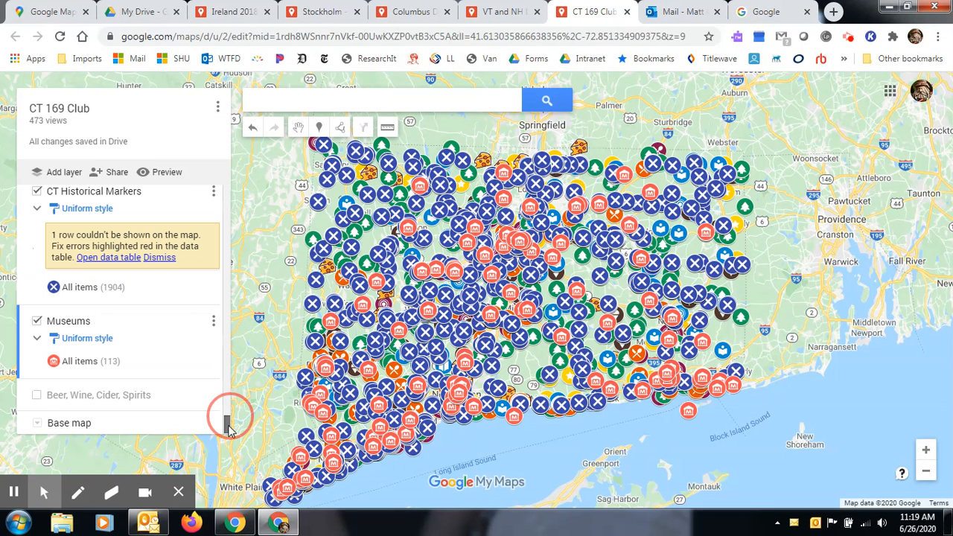
pyautogui.click(40, 398)
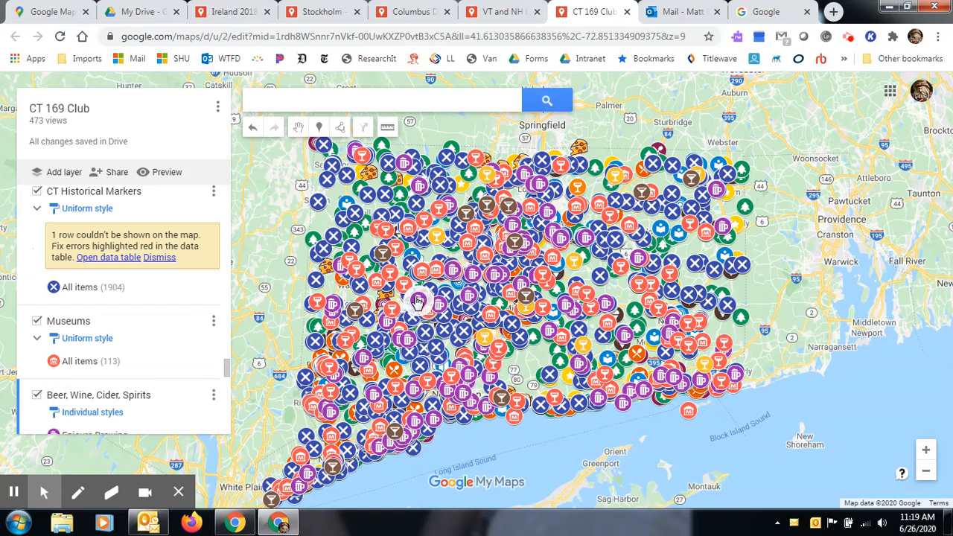
# Show eastern Connecticut up close on the CT 169 Club map and disable Outlook's new mail desktop alerts
pyautogui.click(925, 451)
pyautogui.moveTo(842, 257); pyautogui.dragTo(644, 355)
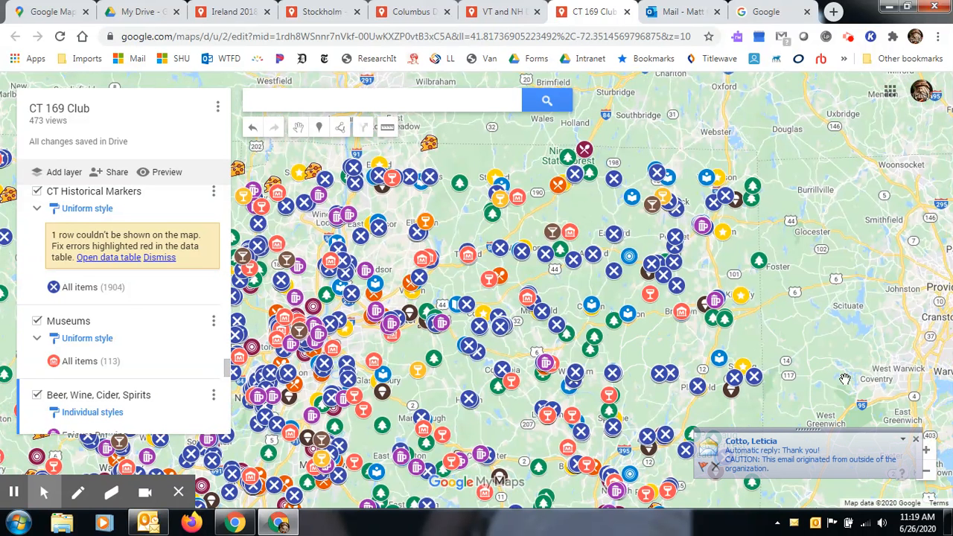
pyautogui.click(902, 441)
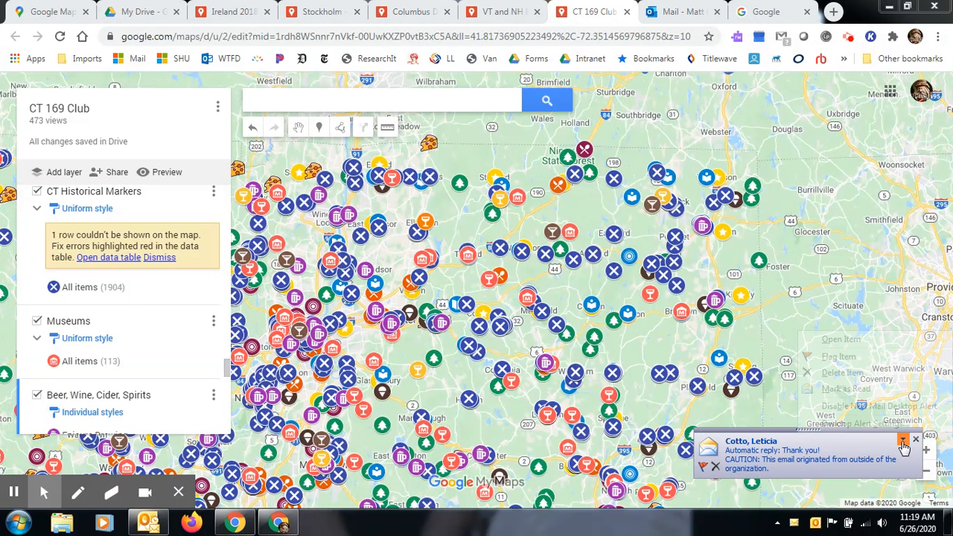
pyautogui.click(857, 405)
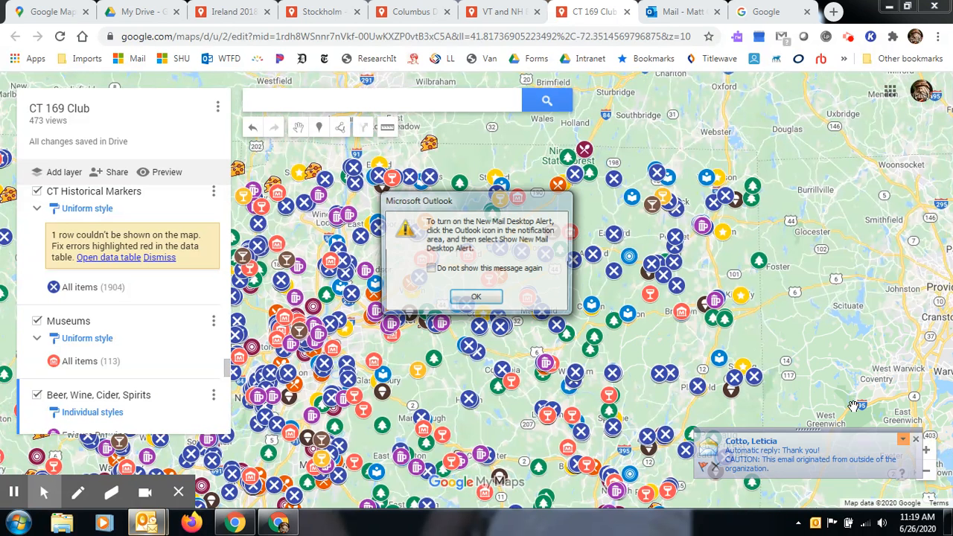
pyautogui.click(493, 298)
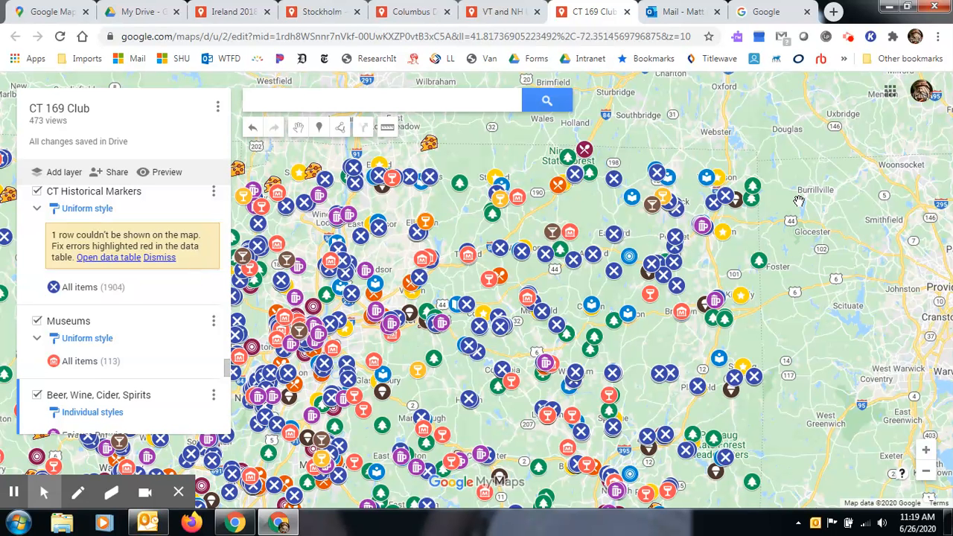
# Open Google Maps from the Google home page and show the custom maps list under Your places
pyautogui.click(758, 13)
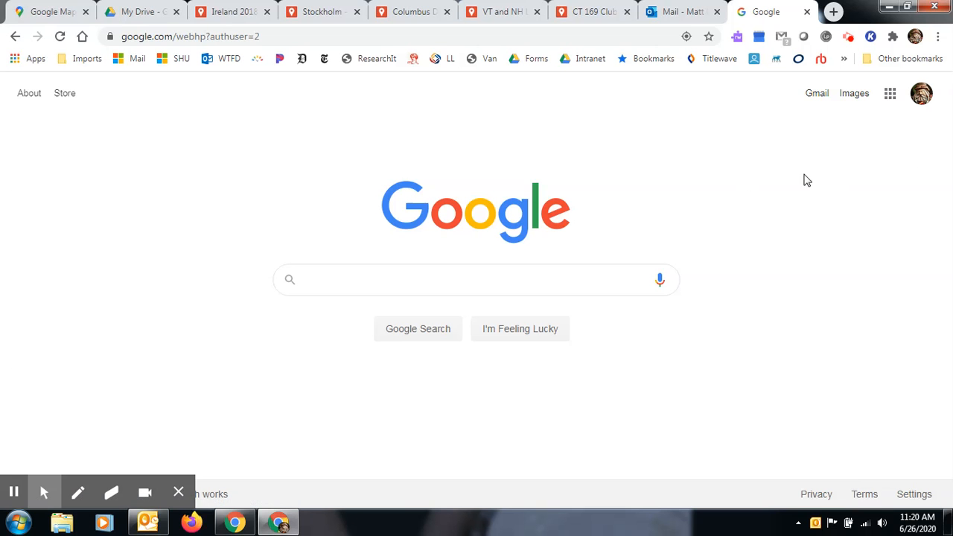
pyautogui.click(890, 95)
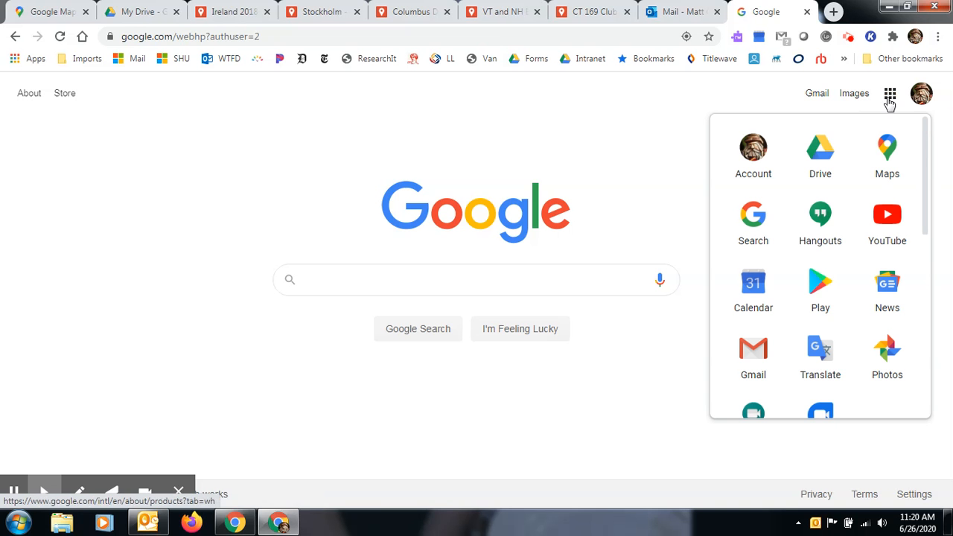
pyautogui.click(886, 146)
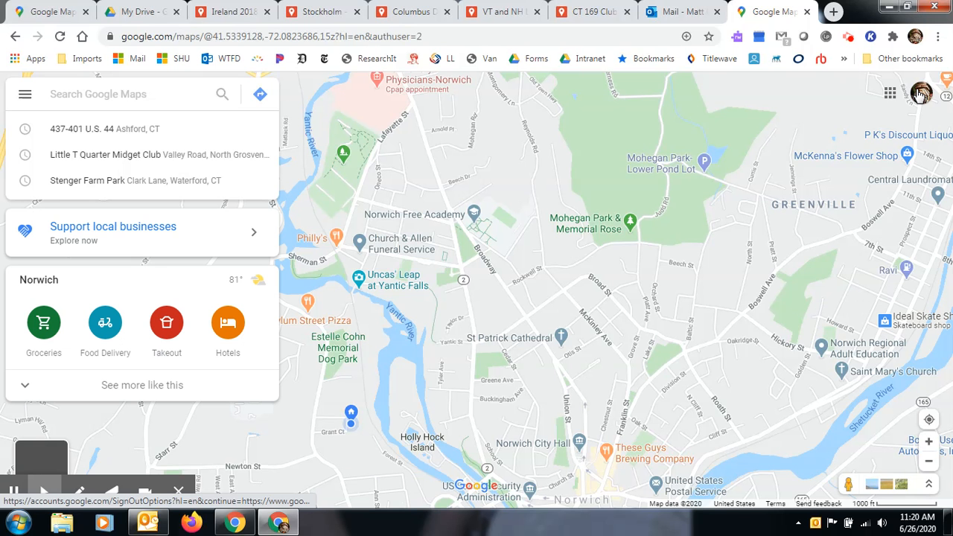
pyautogui.click(25, 99)
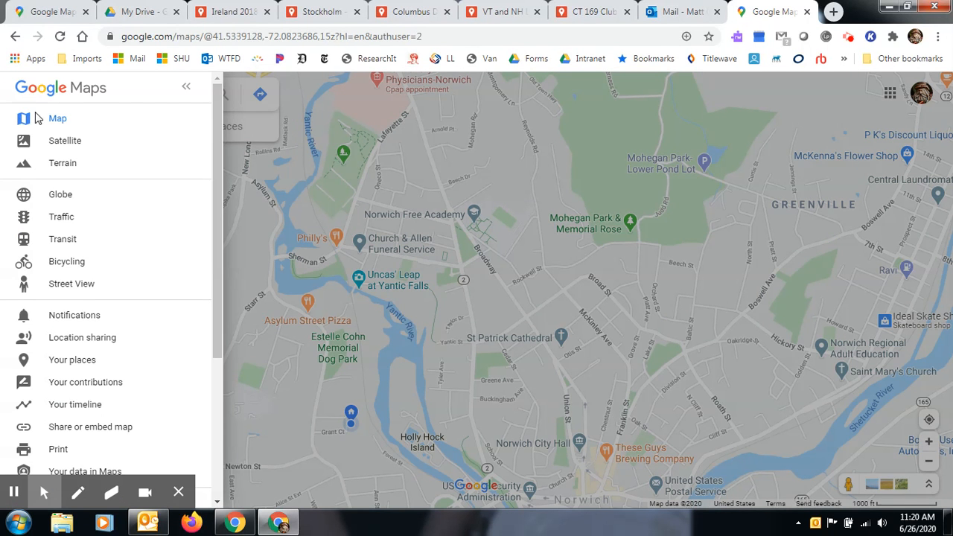
pyautogui.click(67, 362)
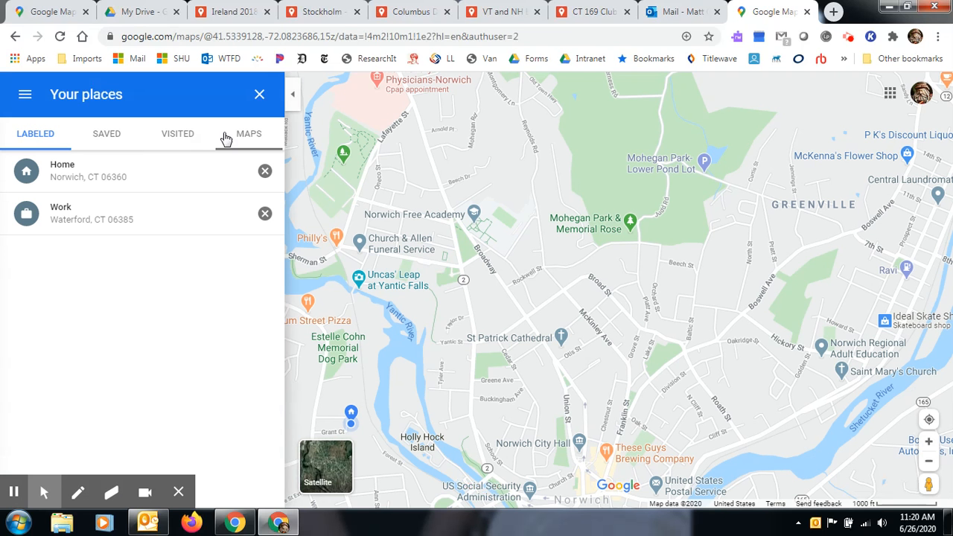
pyautogui.click(250, 135)
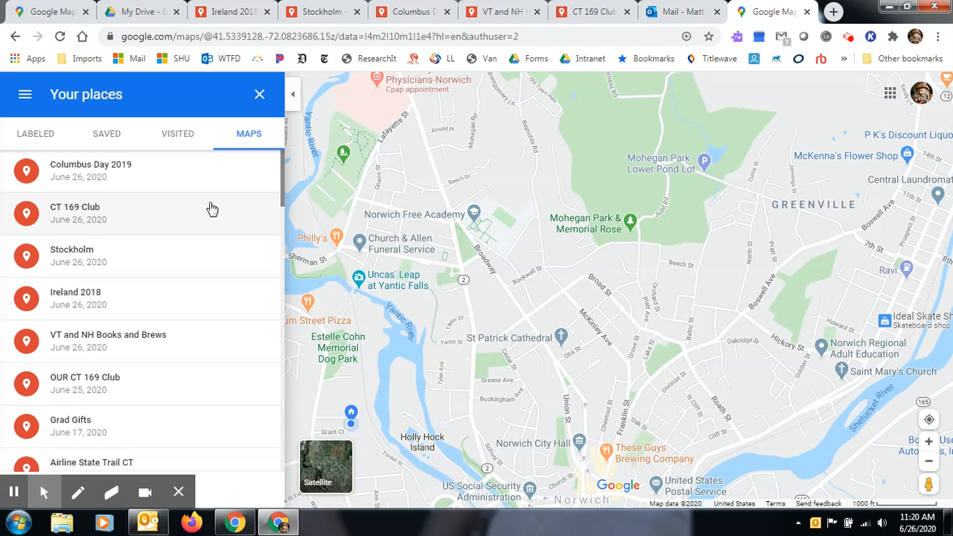
# Create a new custom map from the end of the saved maps list and hide the screen recorder's tools
pyautogui.moveTo(282, 194); pyautogui.dragTo(274, 517)
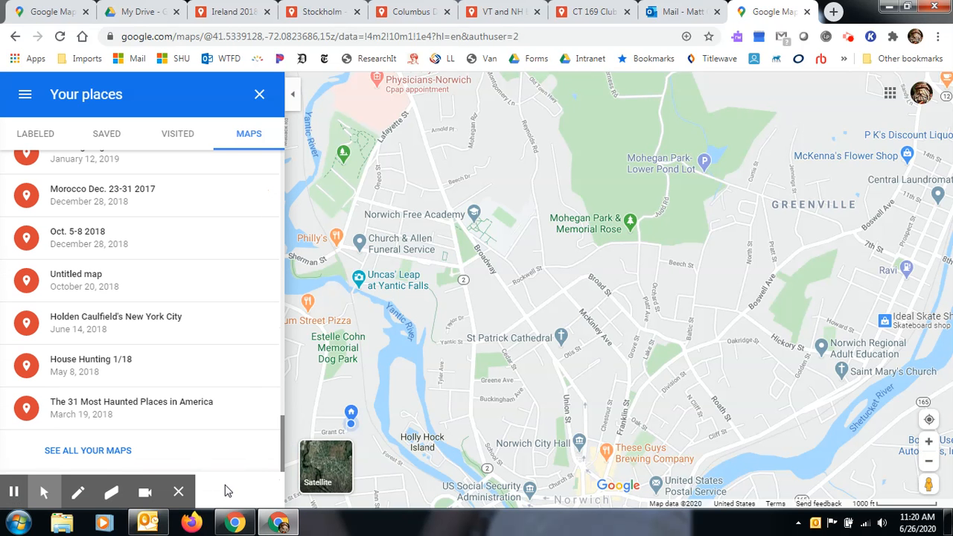
pyautogui.click(178, 491)
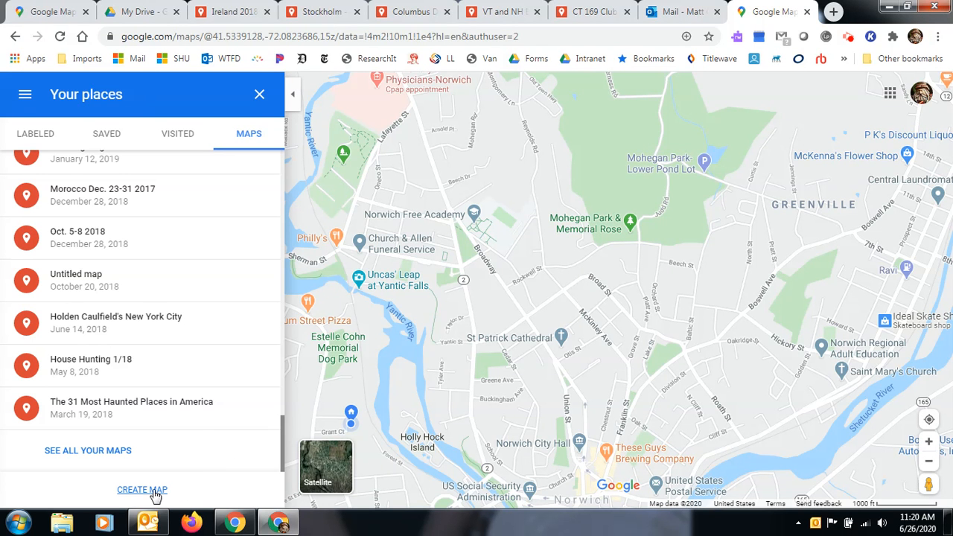
pyautogui.click(142, 489)
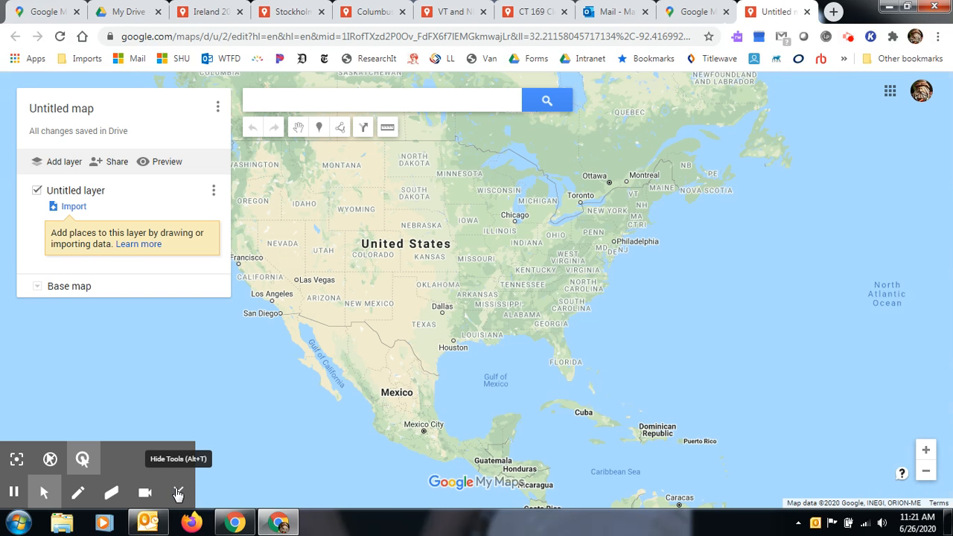
pyautogui.click(177, 493)
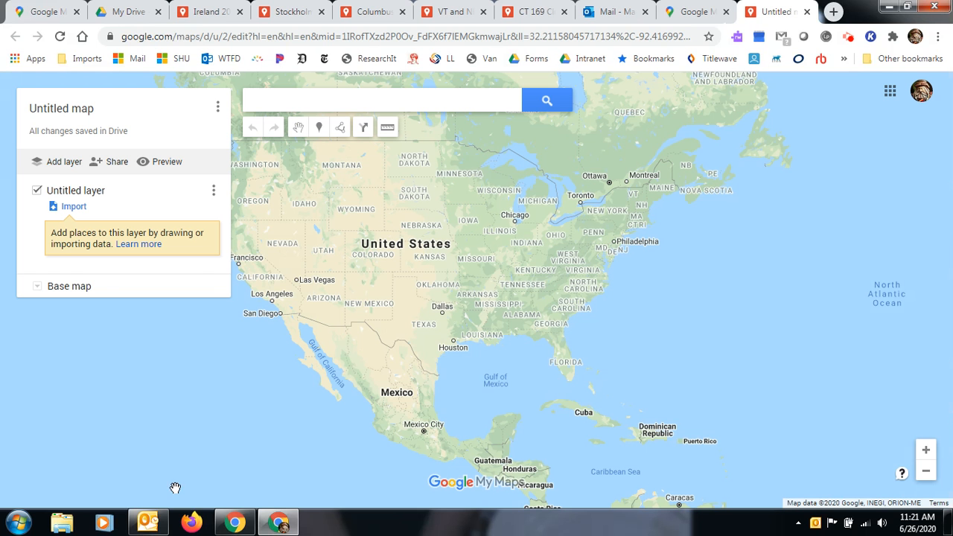
# Change the new map's title to Millbury and save it
pyautogui.click(84, 110)
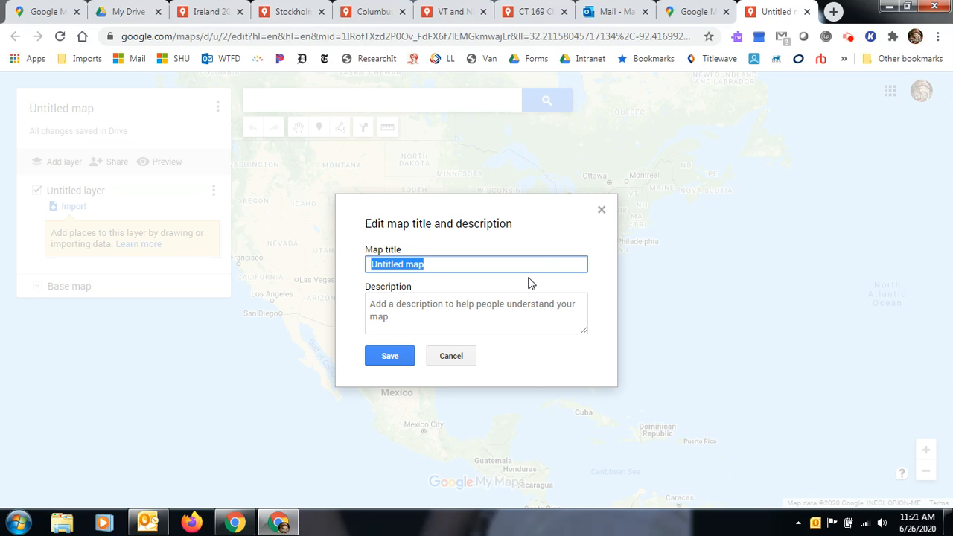
pyautogui.write('Millbury')
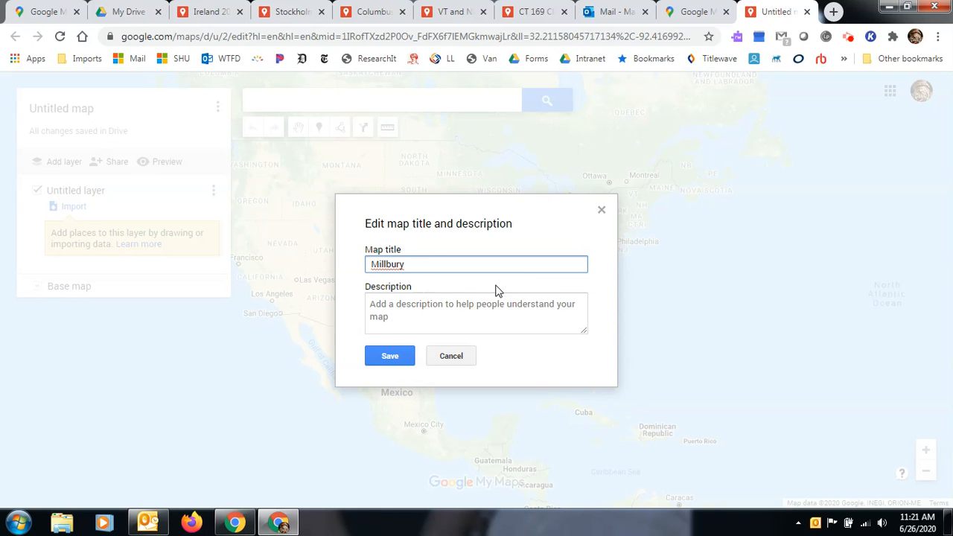
pyautogui.click(390, 357)
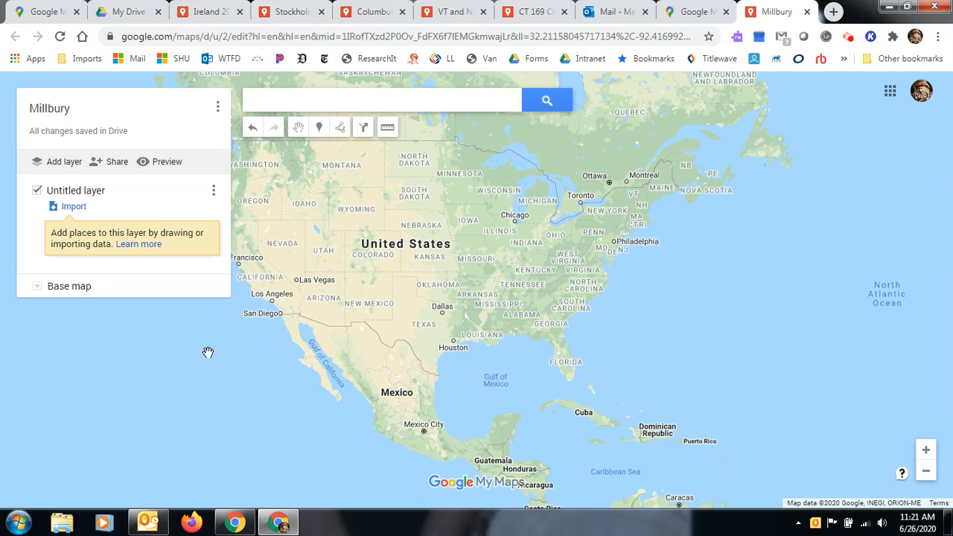
# Search for the Millbury Public Library on Elm Street and add it to the map's untitled layer
pyautogui.click(292, 99)
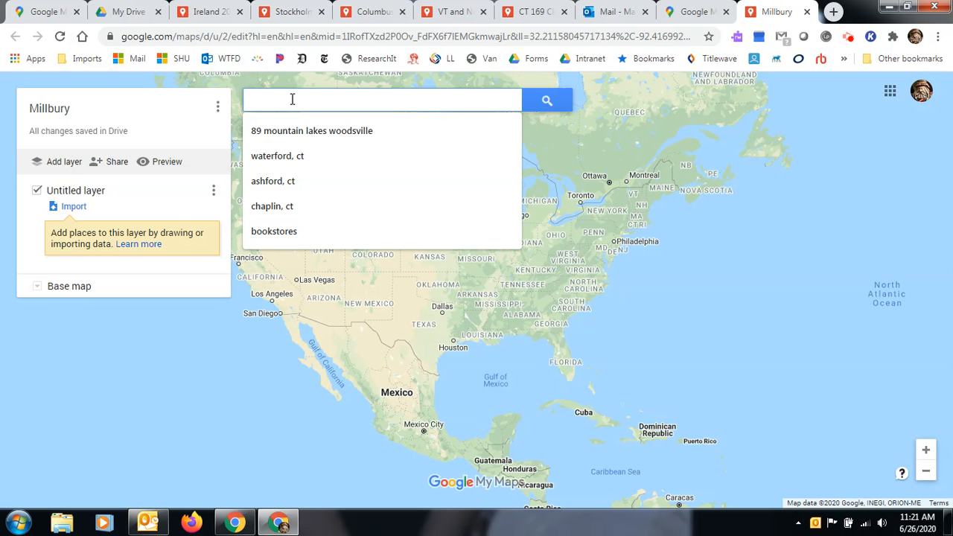
pyautogui.write('Millb')
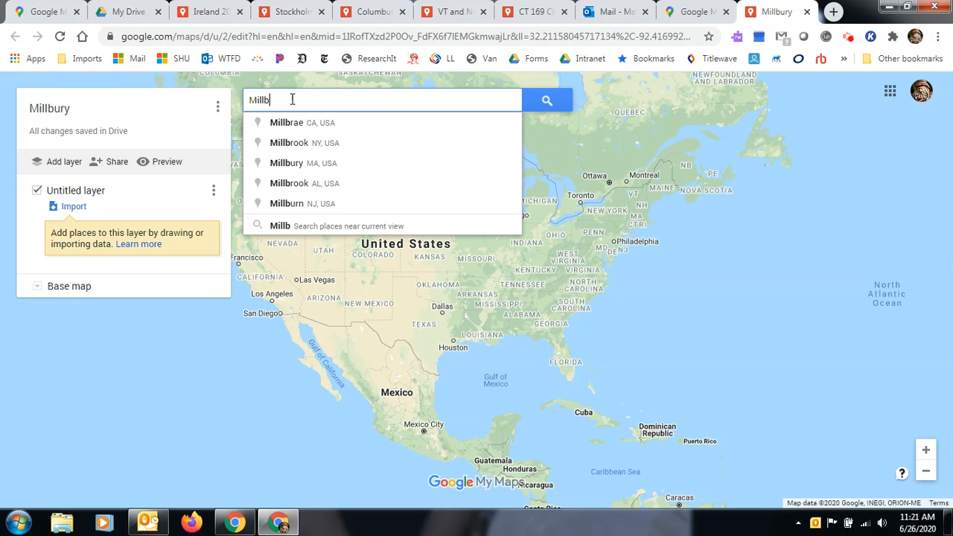
pyautogui.write('ury librar')
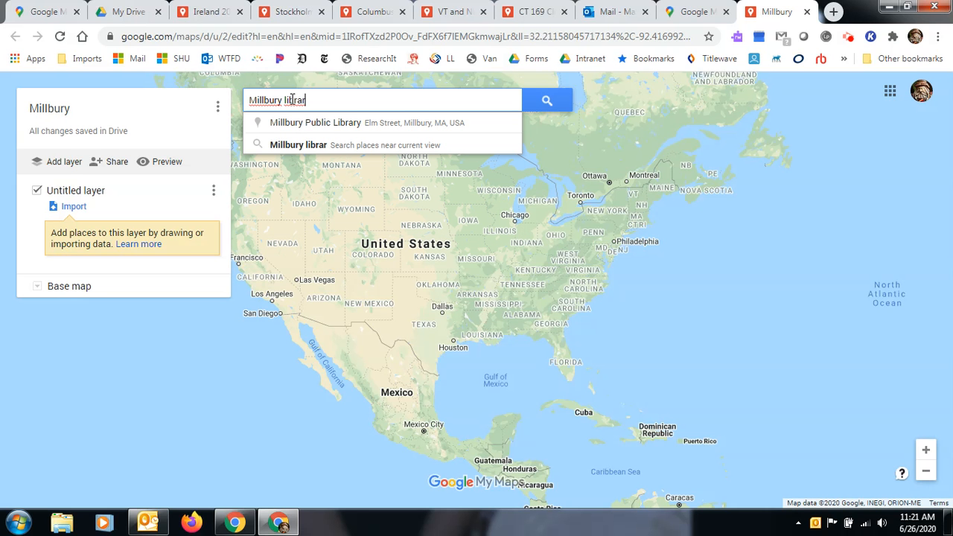
pyautogui.click(368, 127)
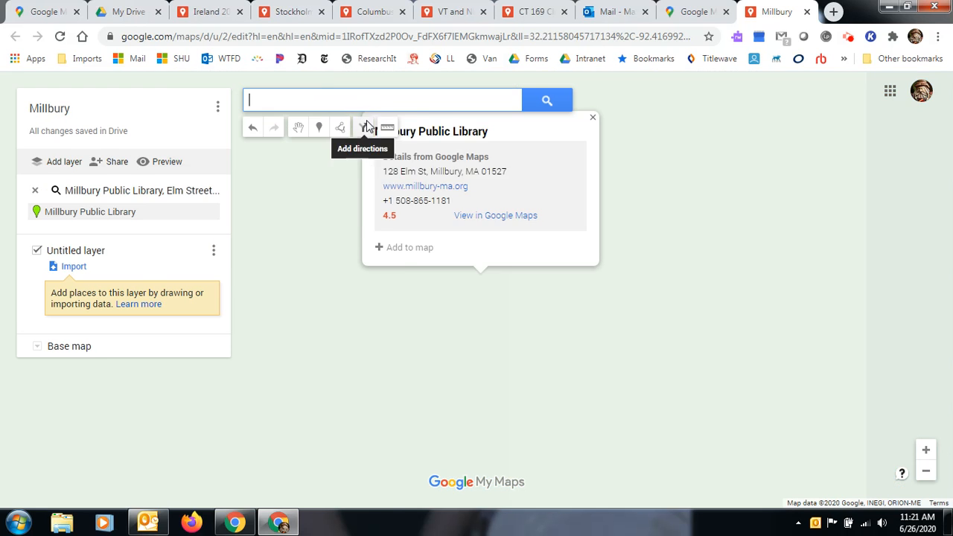
pyautogui.moveTo(323, 187); pyautogui.dragTo(348, 256)
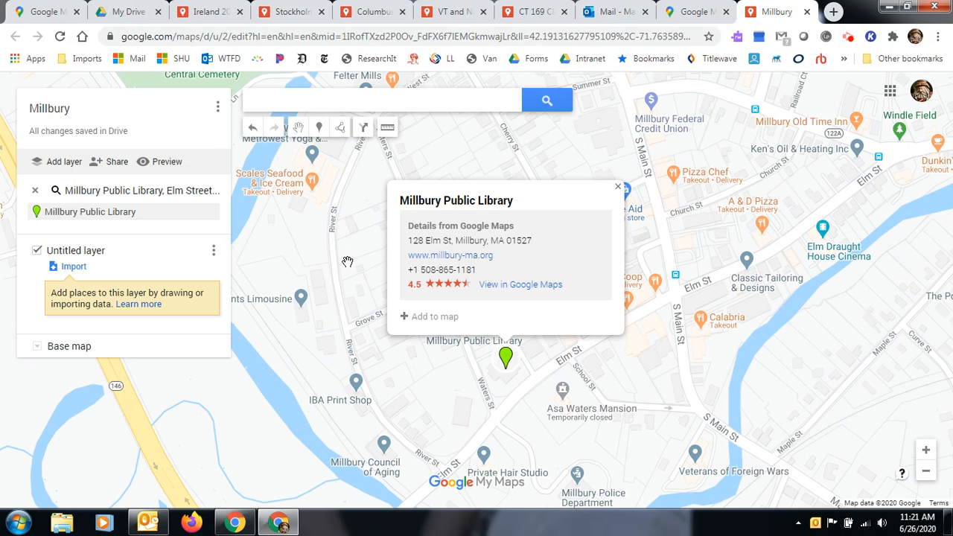
pyautogui.click(423, 319)
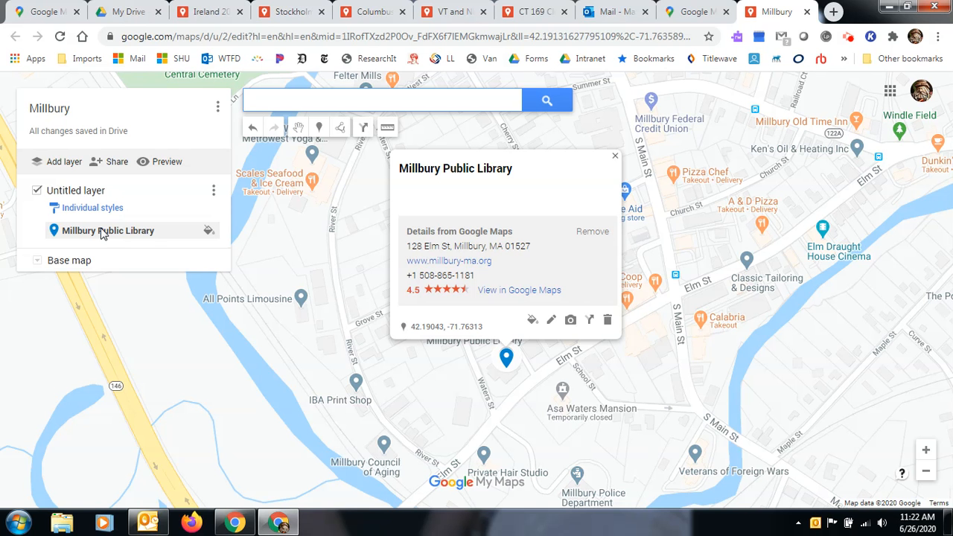
# Style the Millbury Public Library marker in purple with the library icon found by filtering the icons for "lib"
pyautogui.click(531, 322)
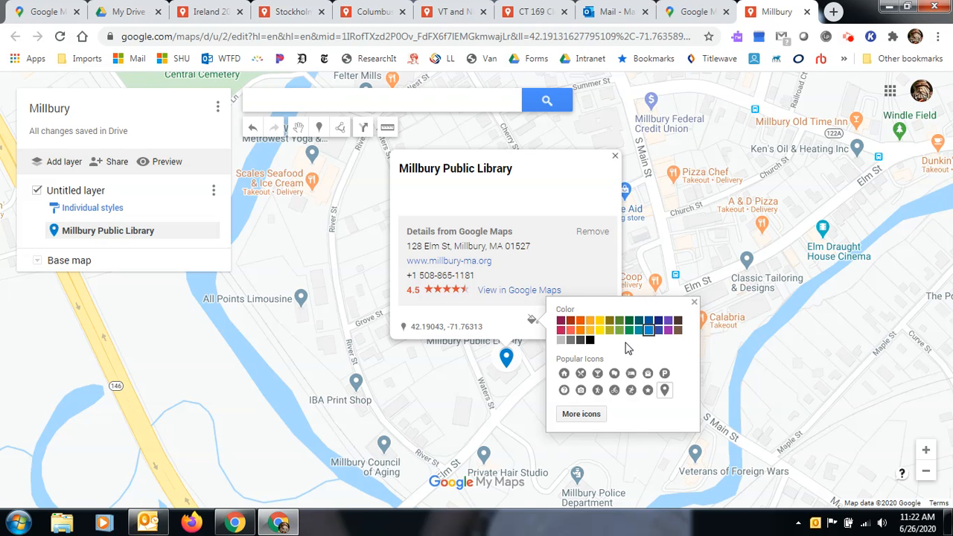
pyautogui.click(669, 332)
pyautogui.click(580, 414)
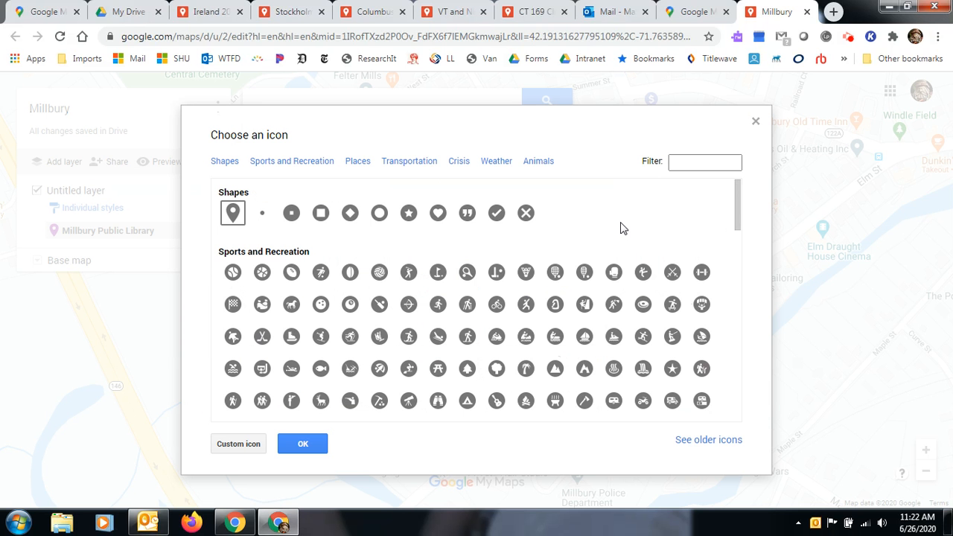
pyautogui.scroll(-5, 618, 230)
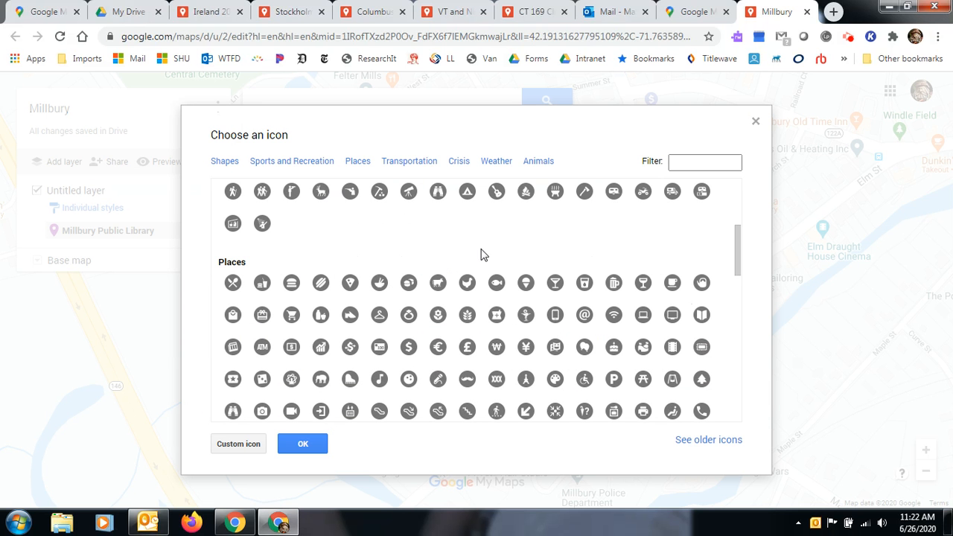
pyautogui.scroll(-1, 458, 244)
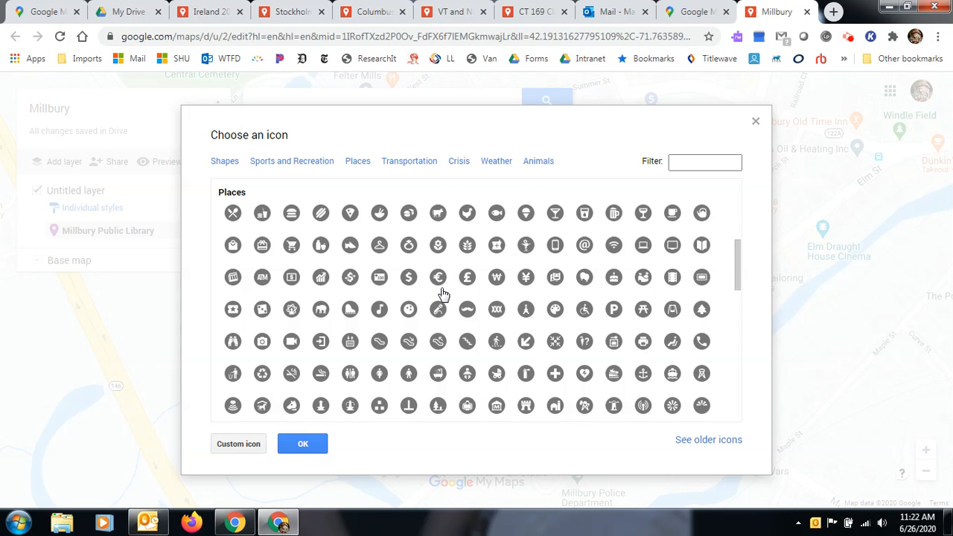
pyautogui.scroll(-1, 432, 282)
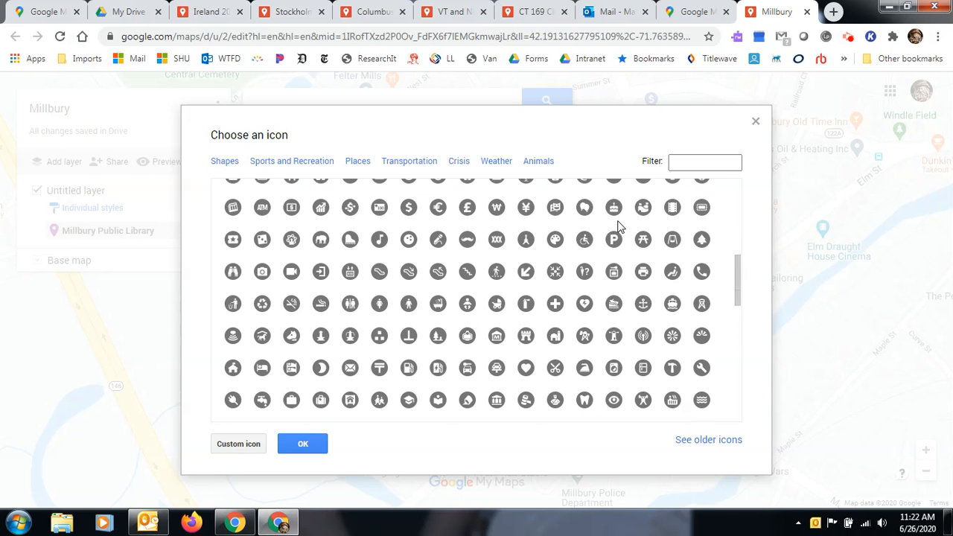
pyautogui.click(687, 161)
pyautogui.write('lib')
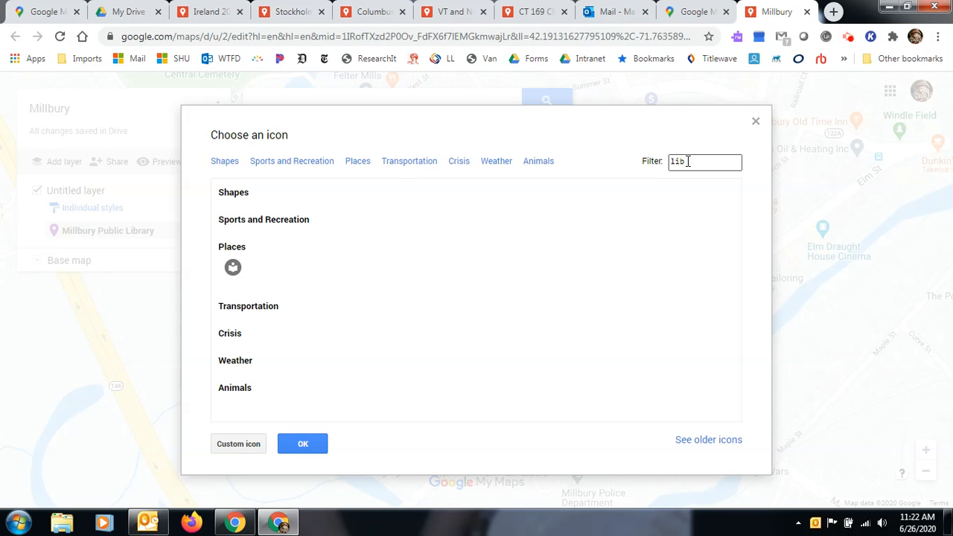
pyautogui.click(232, 267)
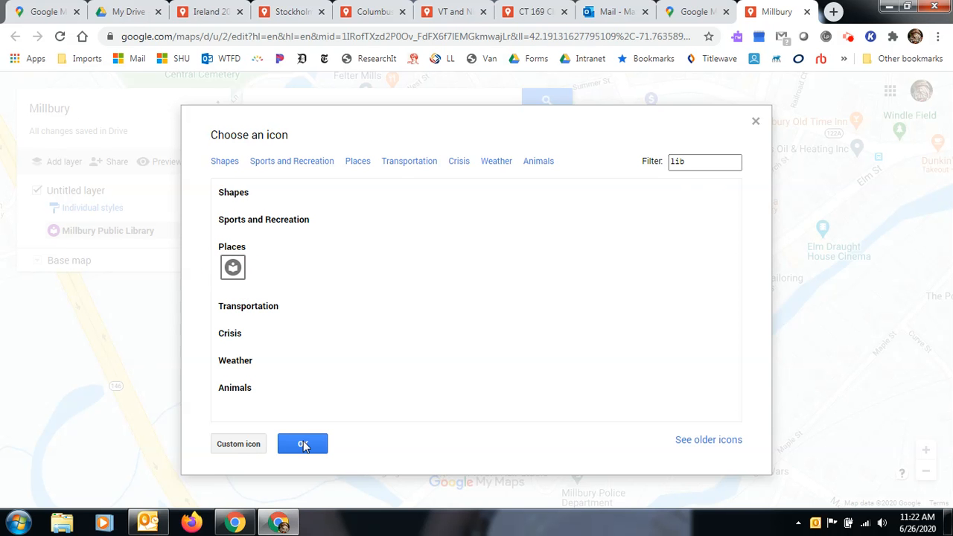
pyautogui.click(303, 445)
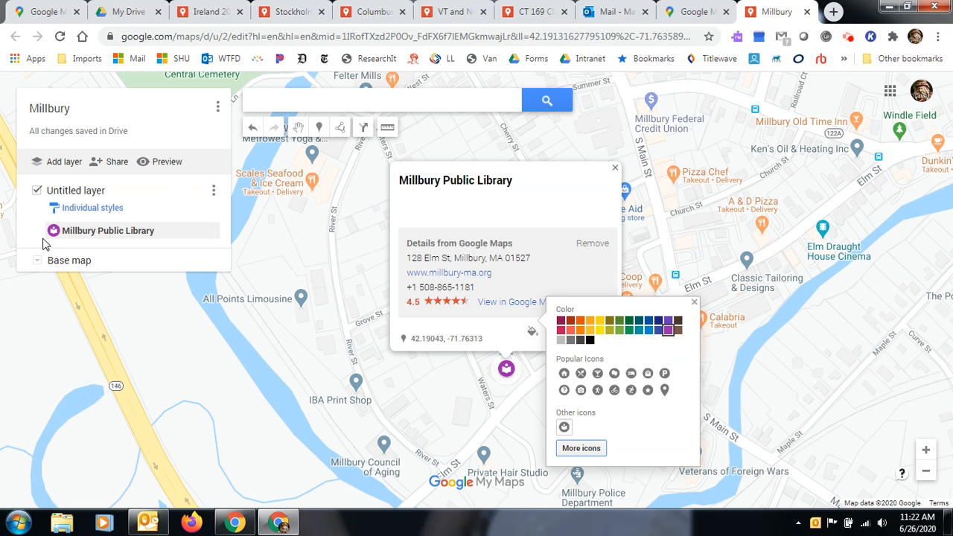
pyautogui.click(616, 170)
# Search for "restauraunts" near the current view around the Millbury Public Library
pyautogui.click(927, 472)
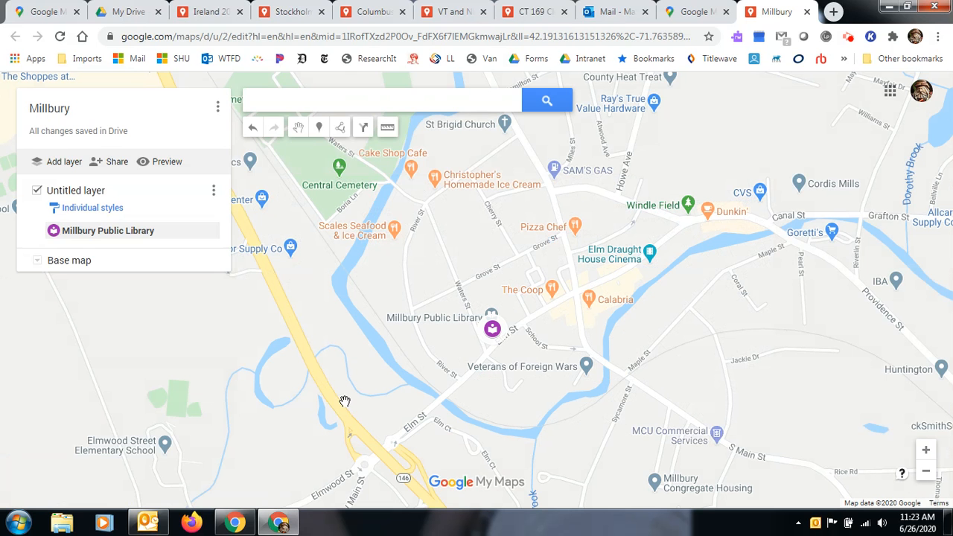
pyautogui.click(313, 102)
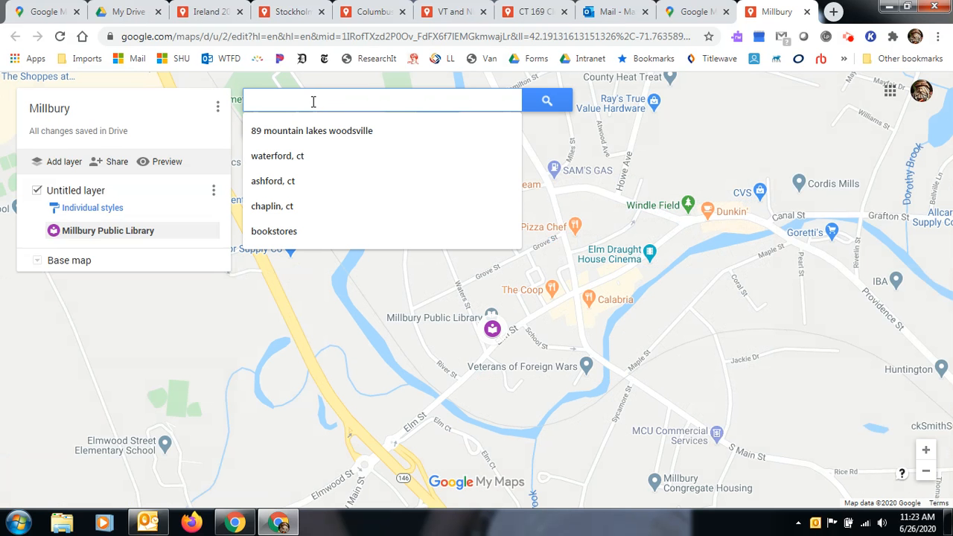
pyautogui.write('rest')
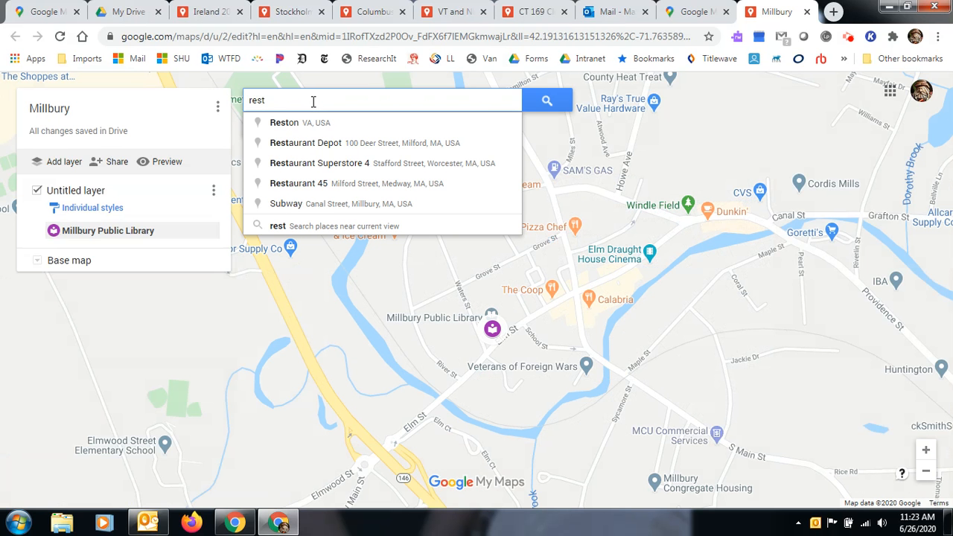
pyautogui.write('aurants')
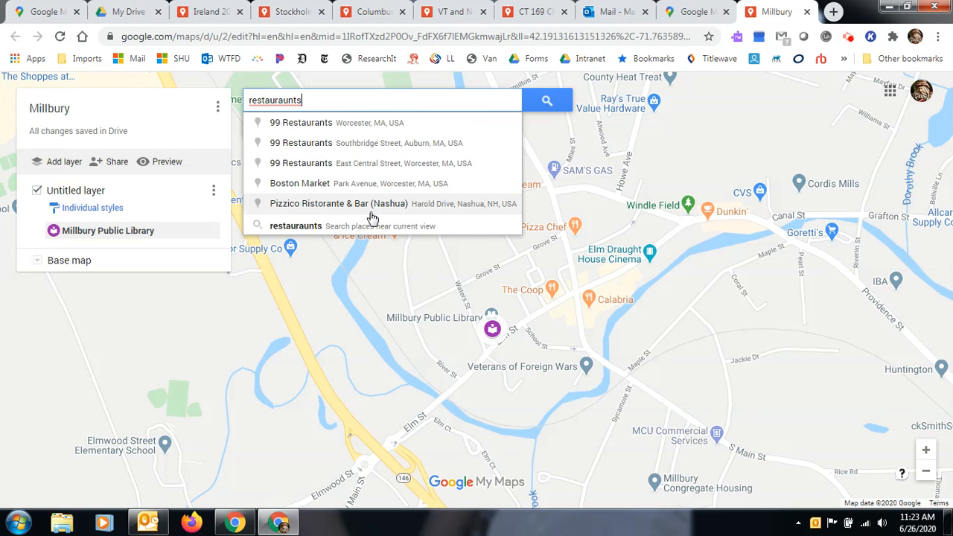
pyautogui.click(374, 230)
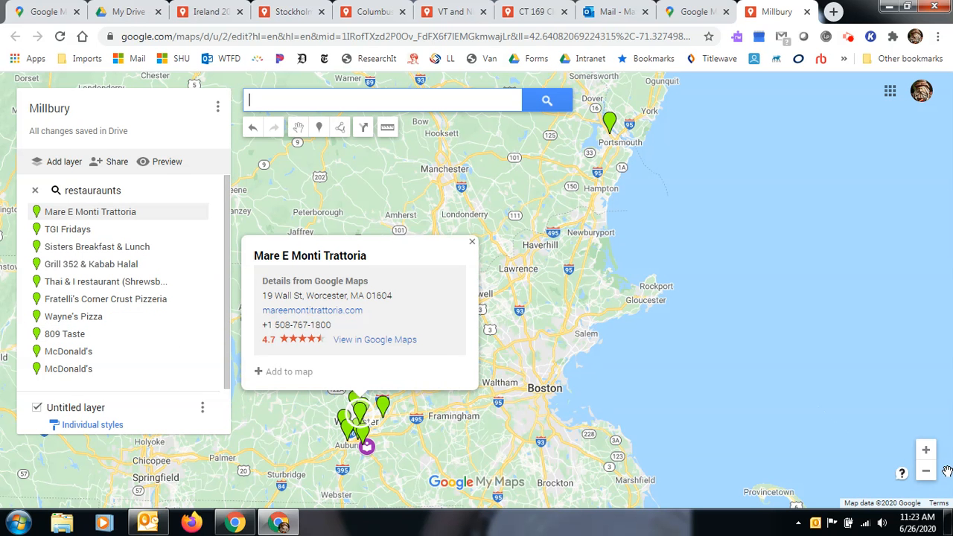
# Add the TGI Fridays search result near the Millbury Public Library to the map
pyautogui.click(926, 450)
pyautogui.moveTo(560, 454); pyautogui.dragTo(681, 176)
pyautogui.moveTo(553, 352); pyautogui.dragTo(638, 291)
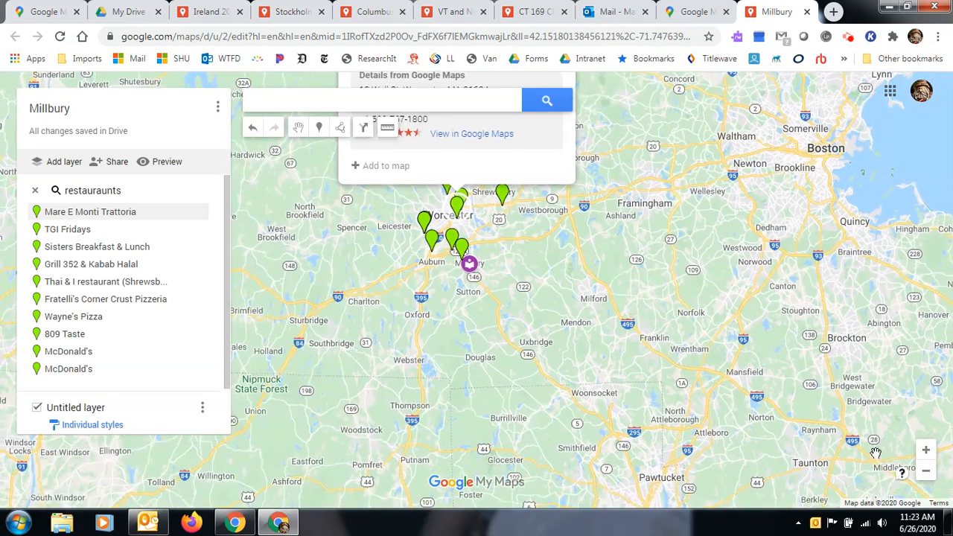
pyautogui.click(926, 450)
pyautogui.moveTo(612, 257); pyautogui.dragTo(656, 458)
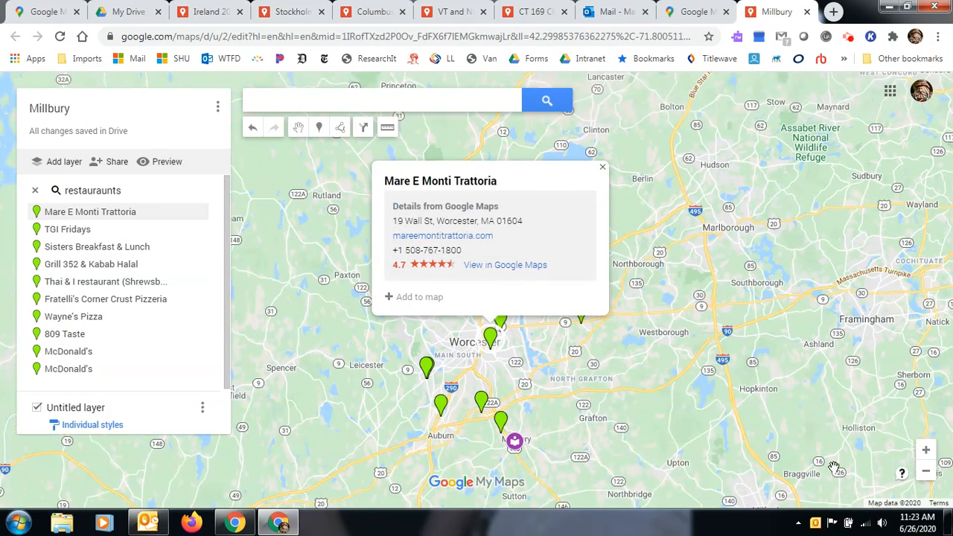
pyautogui.click(603, 169)
pyautogui.click(926, 450)
pyautogui.moveTo(620, 421); pyautogui.dragTo(559, 225)
pyautogui.moveTo(584, 365); pyautogui.dragTo(581, 312)
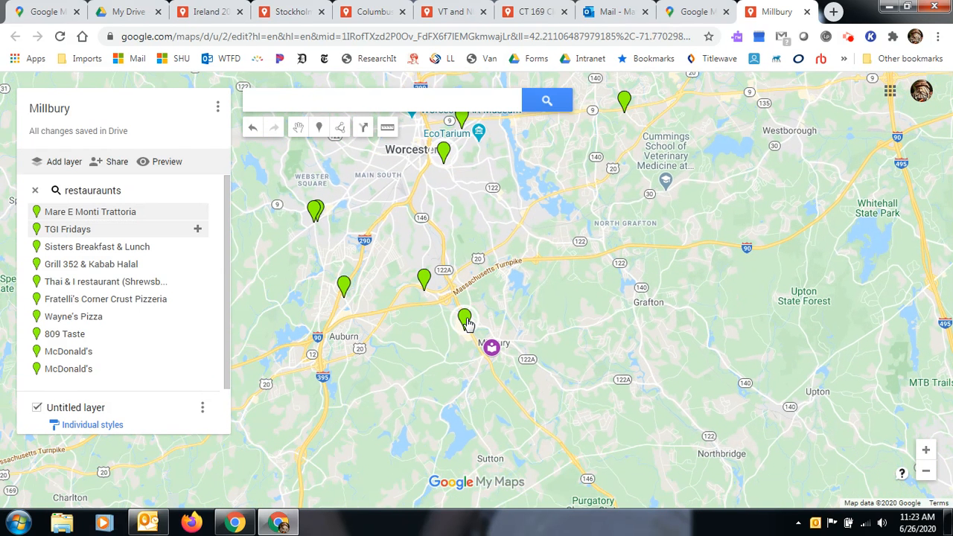
pyautogui.click(465, 320)
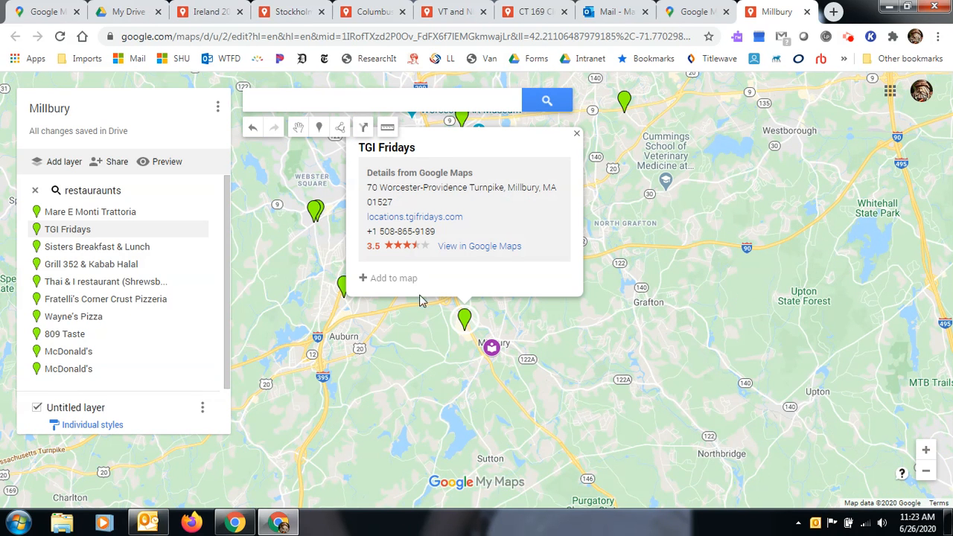
pyautogui.click(378, 279)
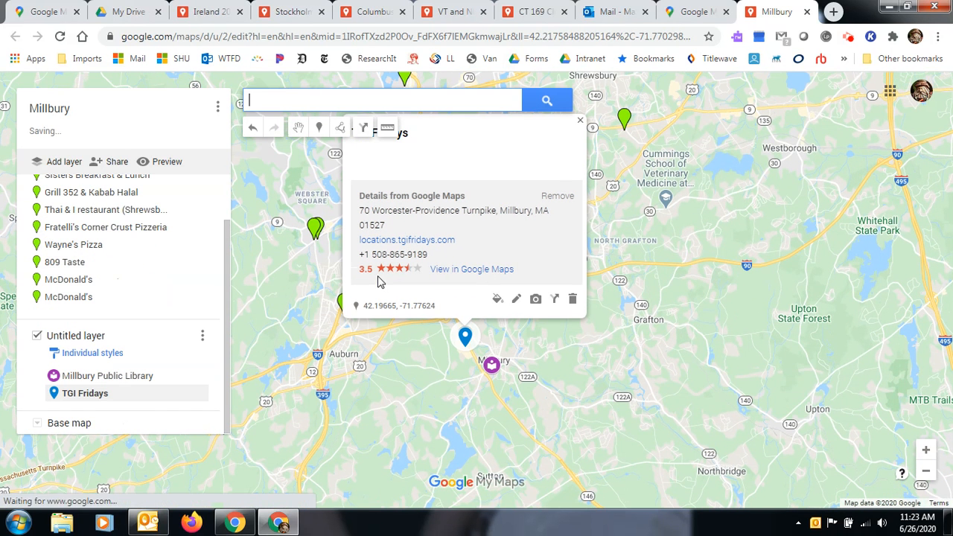
# Style the TGI Fridays marker in light orange with the crossed-cutlery restaurant icon and clear the restaurant search results
pyautogui.click(497, 299)
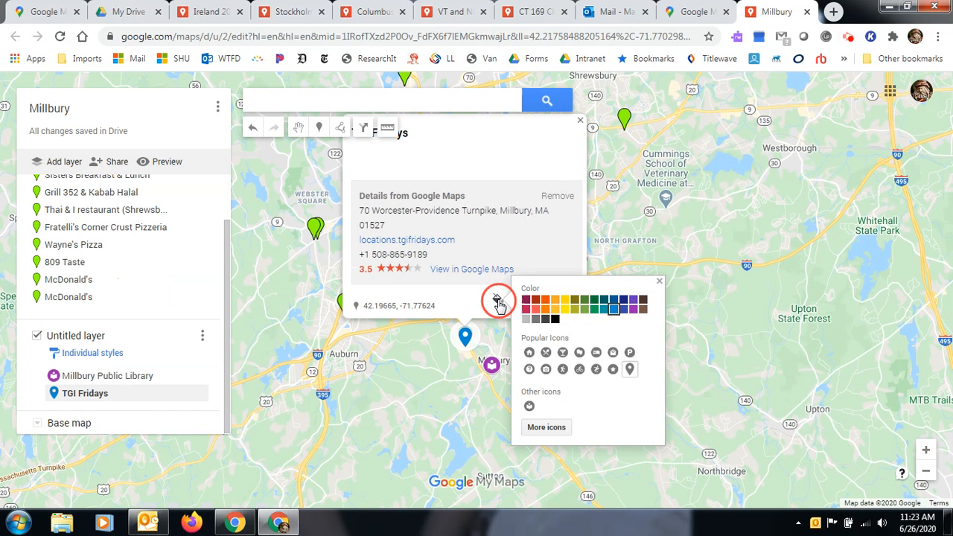
pyautogui.click(546, 354)
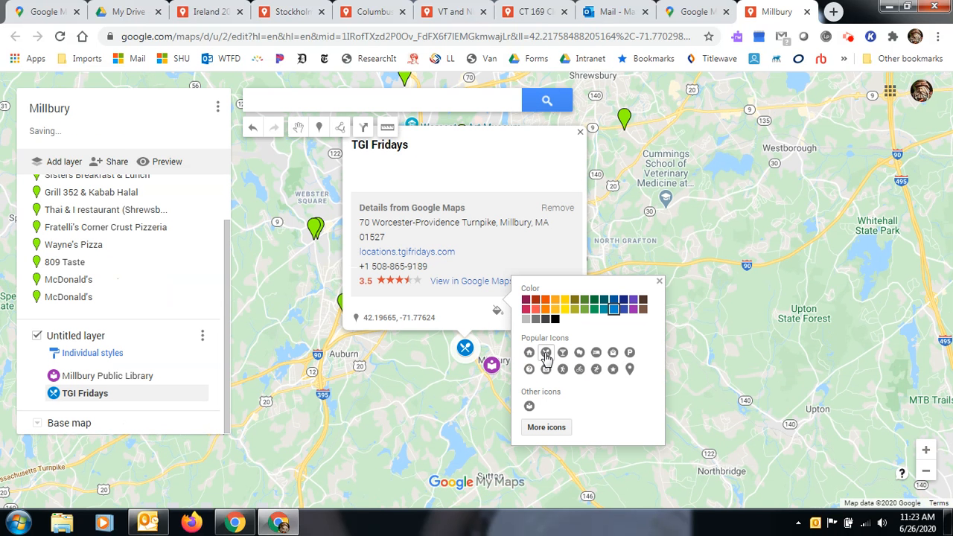
pyautogui.click(558, 300)
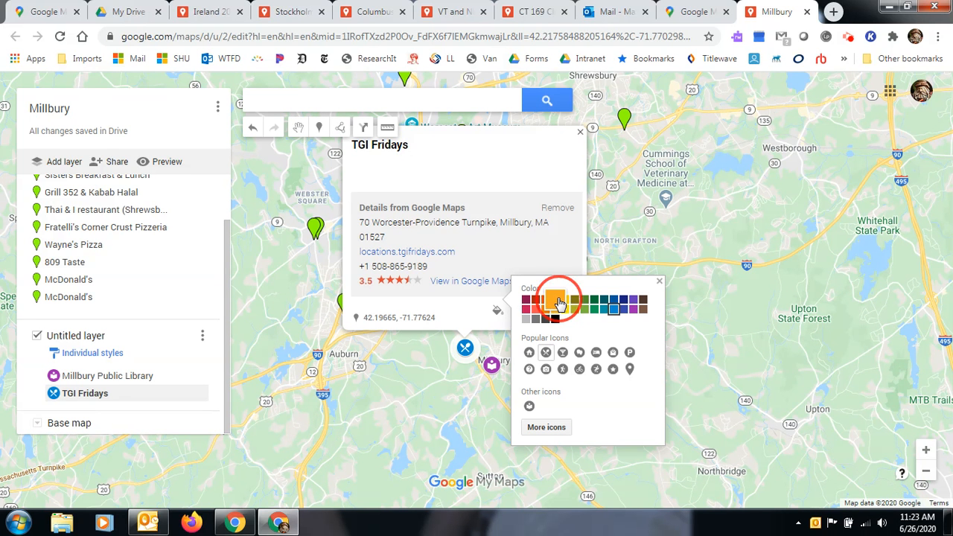
pyautogui.click(424, 414)
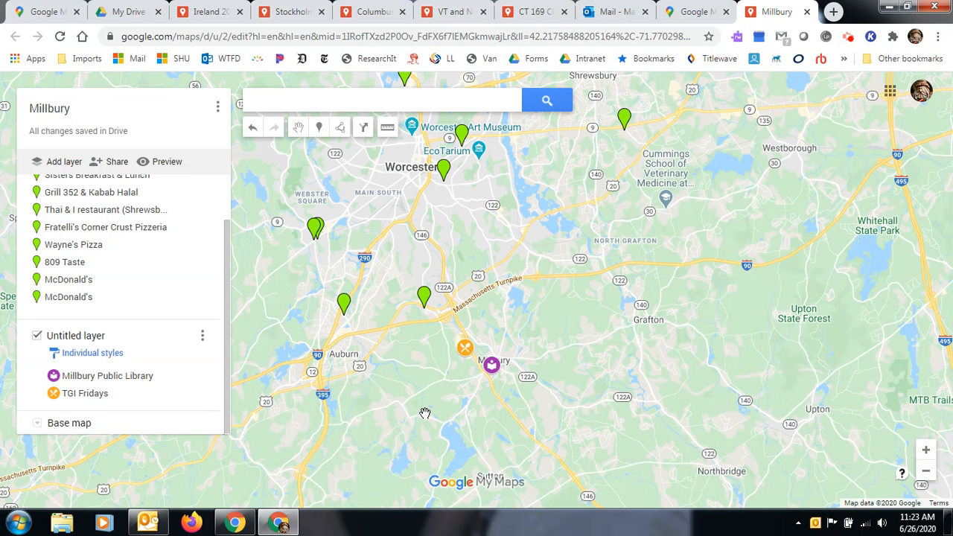
pyautogui.moveTo(226, 263); pyautogui.dragTo(222, 217)
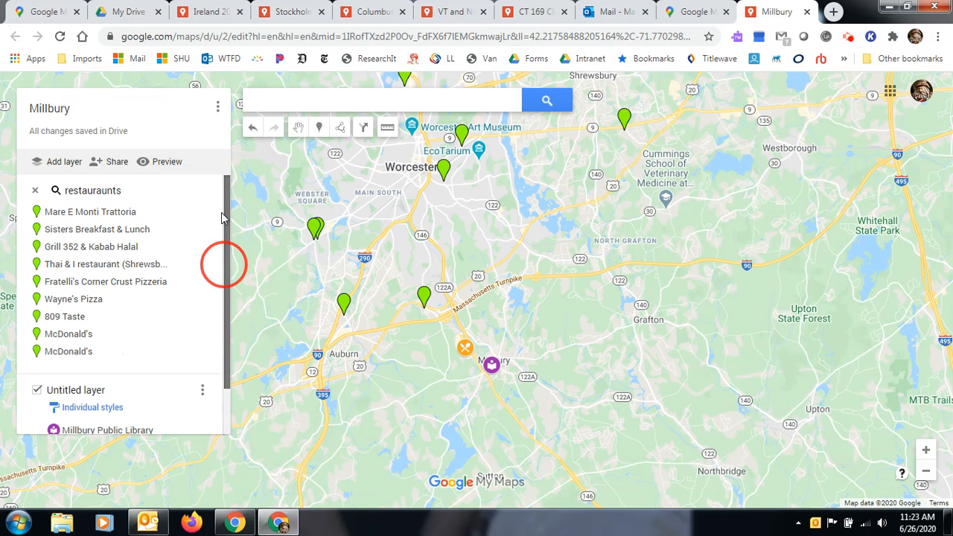
pyautogui.click(35, 193)
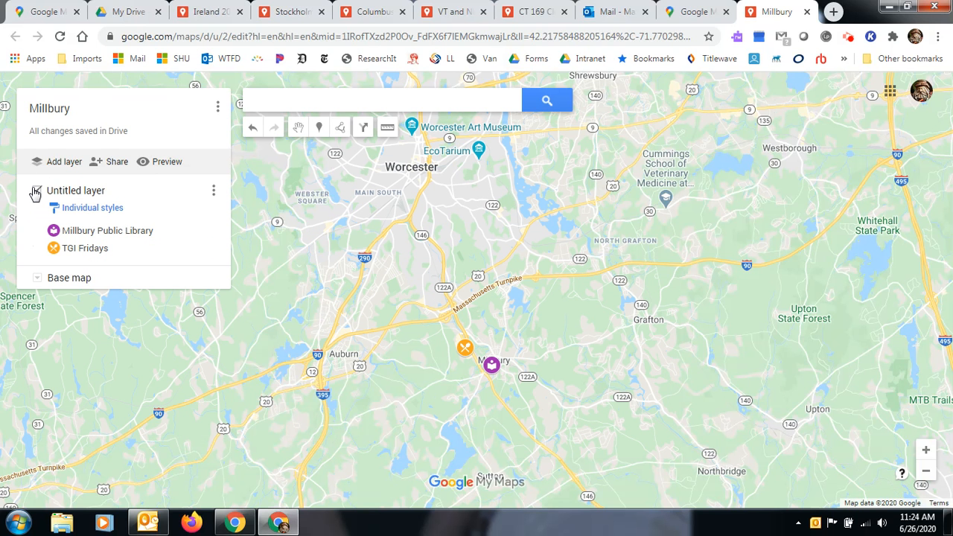
# Search for a street address in Millbury and add it to the map's untitled layer
pyautogui.click(324, 99)
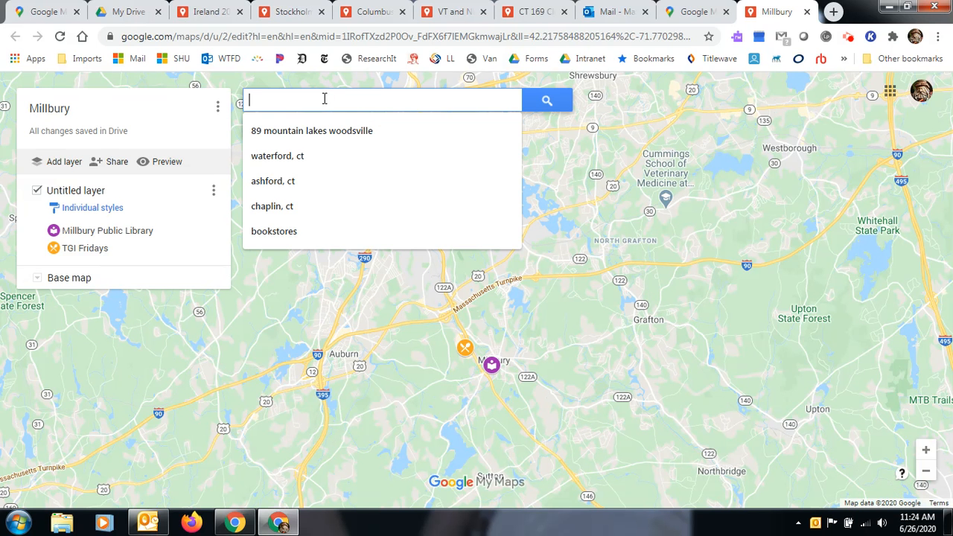
pyautogui.write('1542')
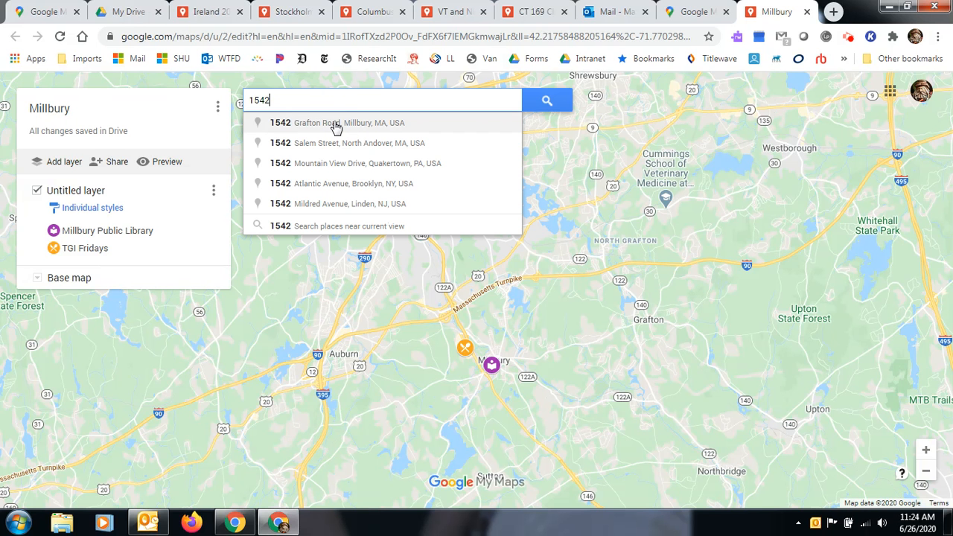
pyautogui.click(334, 125)
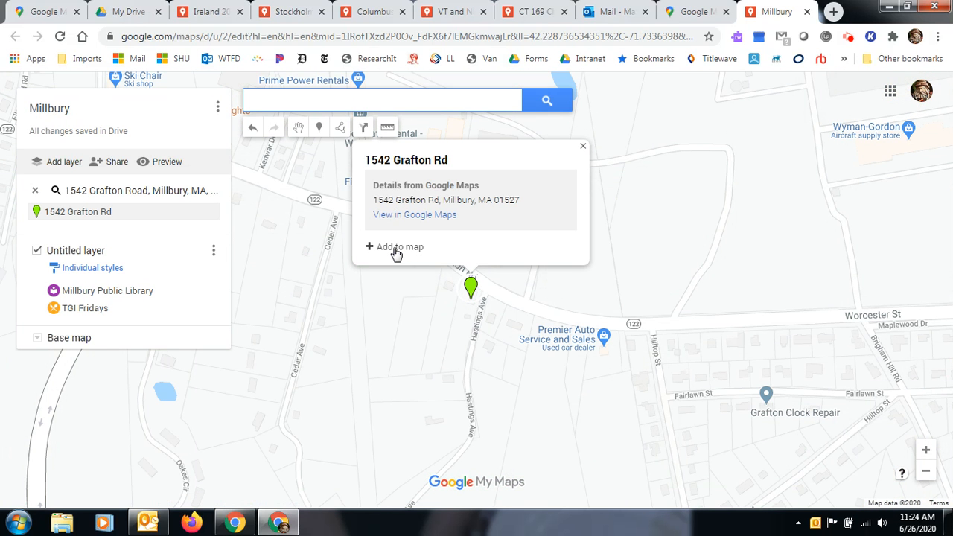
pyautogui.click(396, 250)
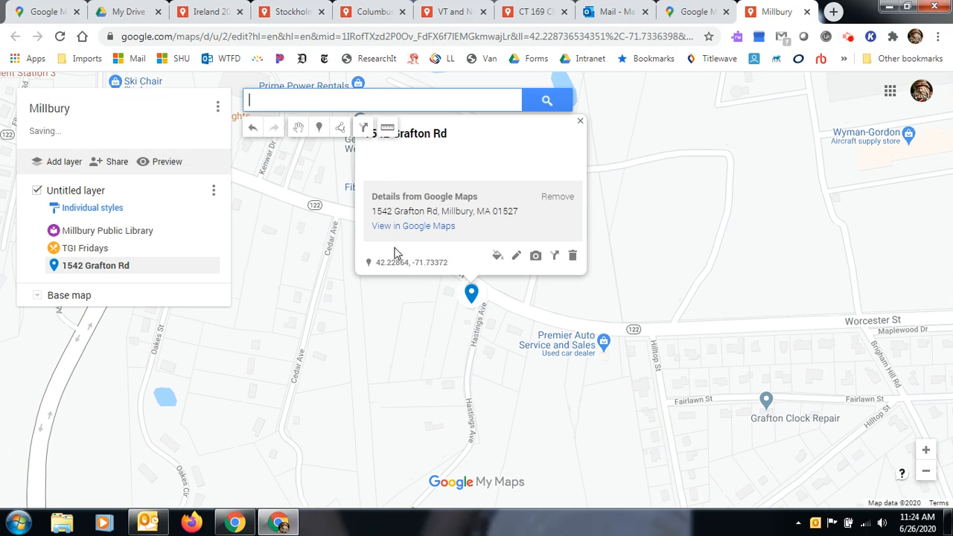
# Style the newly added street address marker in orange with the house icon
pyautogui.click(498, 258)
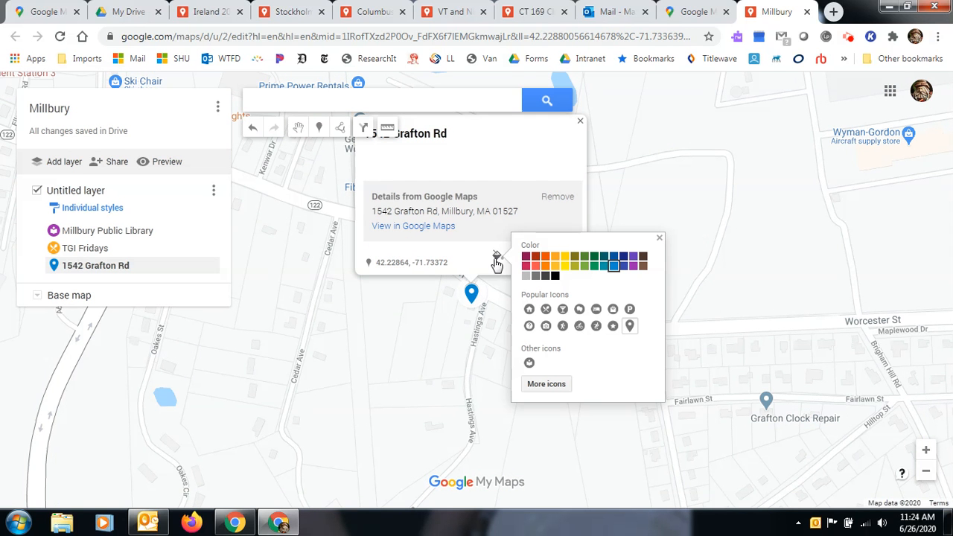
pyautogui.click(529, 310)
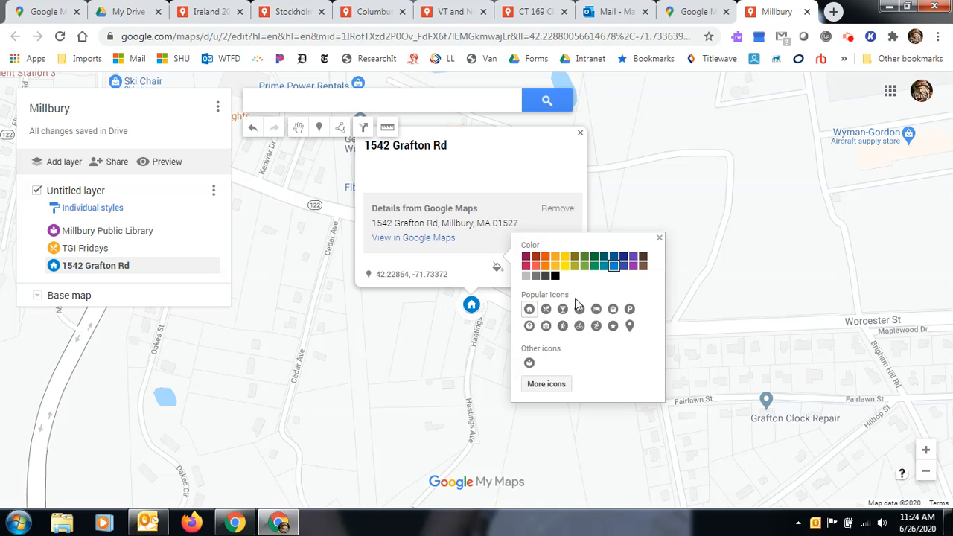
pyautogui.click(546, 266)
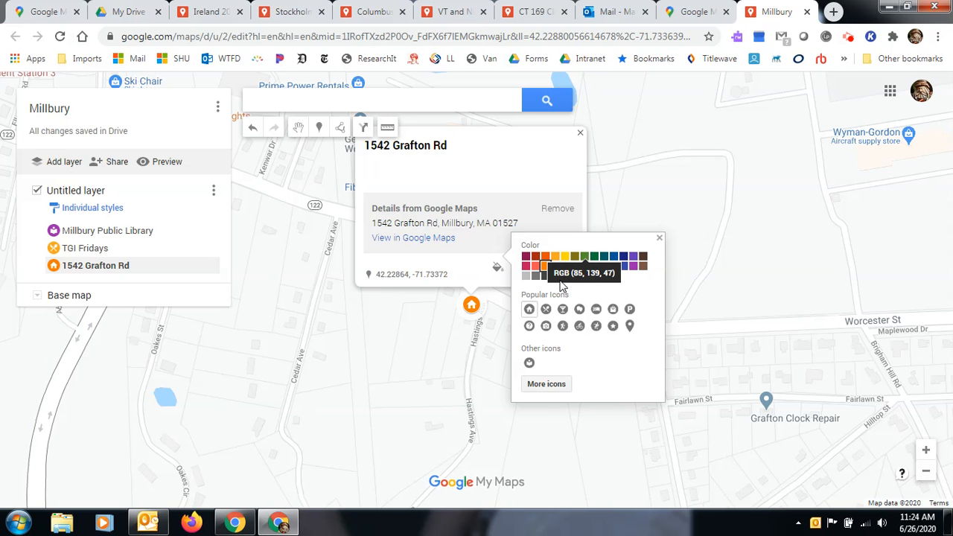
pyautogui.click(389, 330)
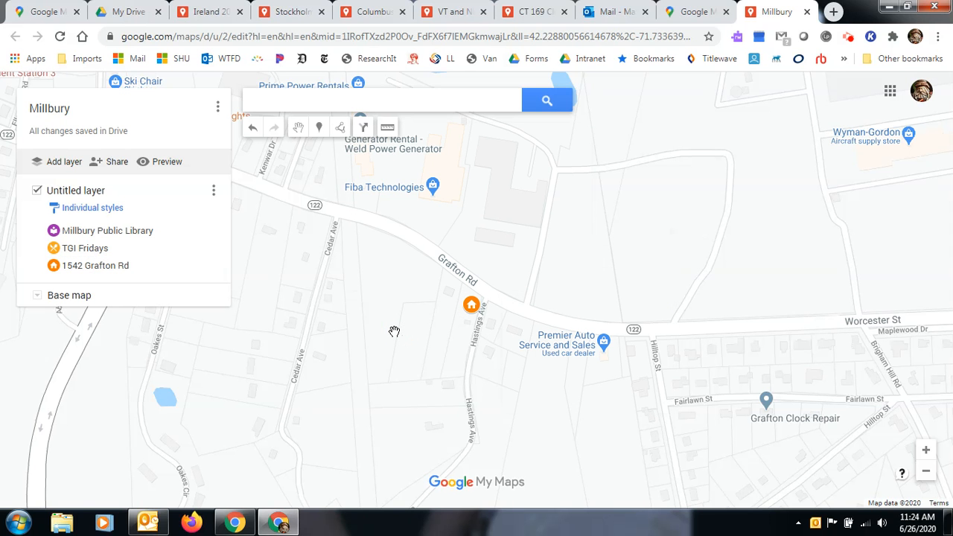
# Search for "churches" near the current view and clear the results from the map
pyautogui.click(334, 102)
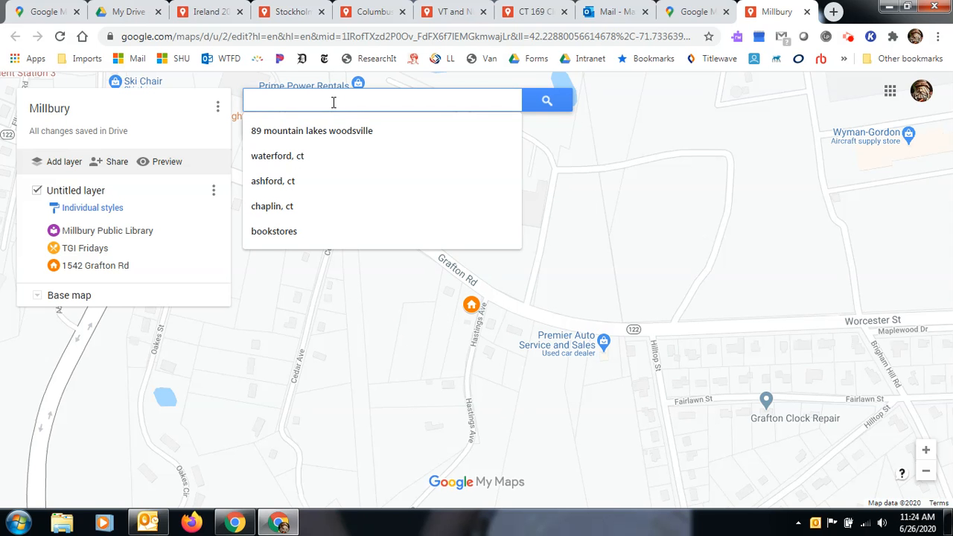
pyautogui.write('churc')
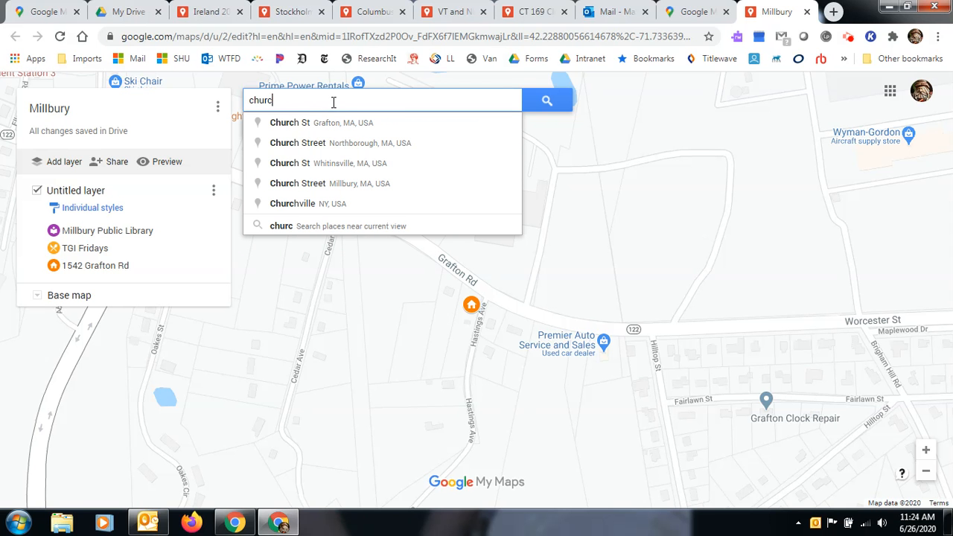
pyautogui.write('hes')
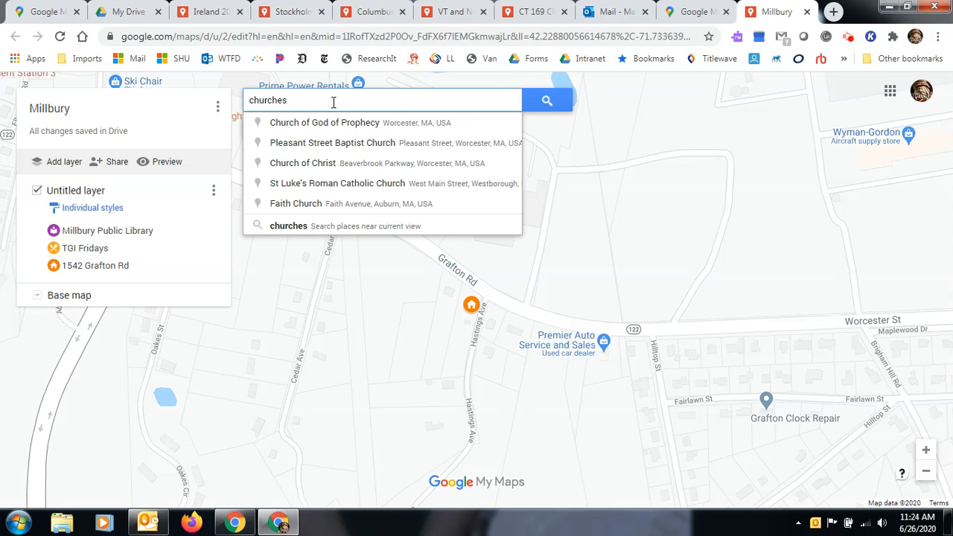
pyautogui.click(401, 230)
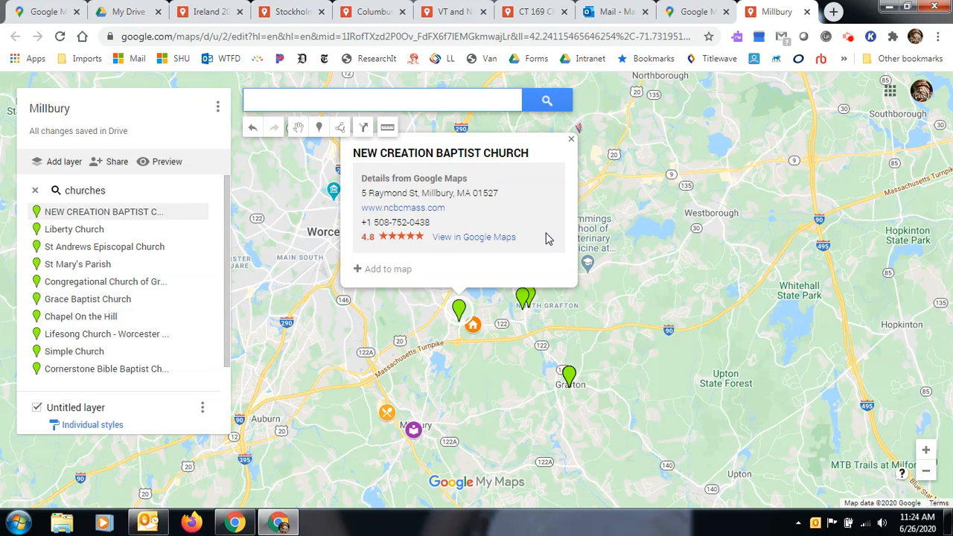
pyautogui.click(34, 191)
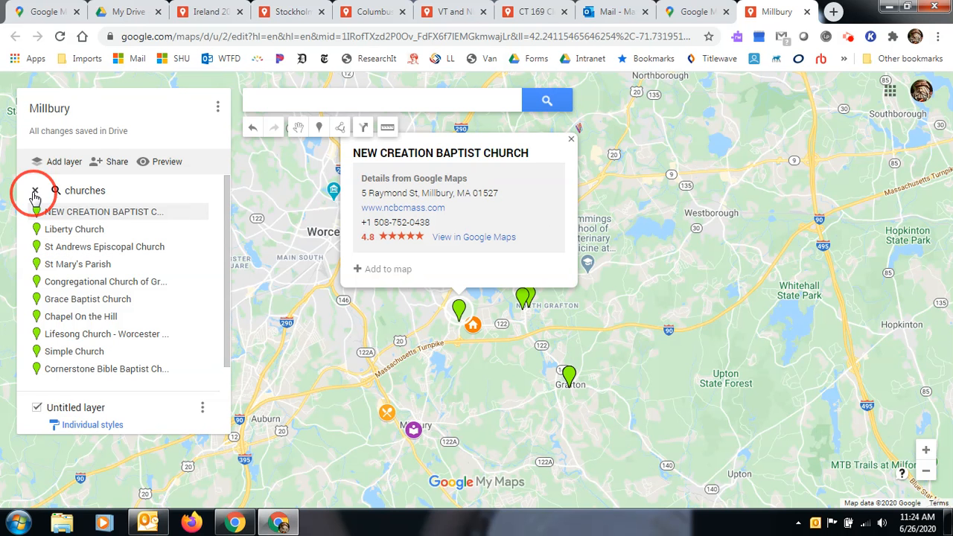
# Search for "bars" near the current view, close the Nicks details, and clear the results
pyautogui.click(285, 101)
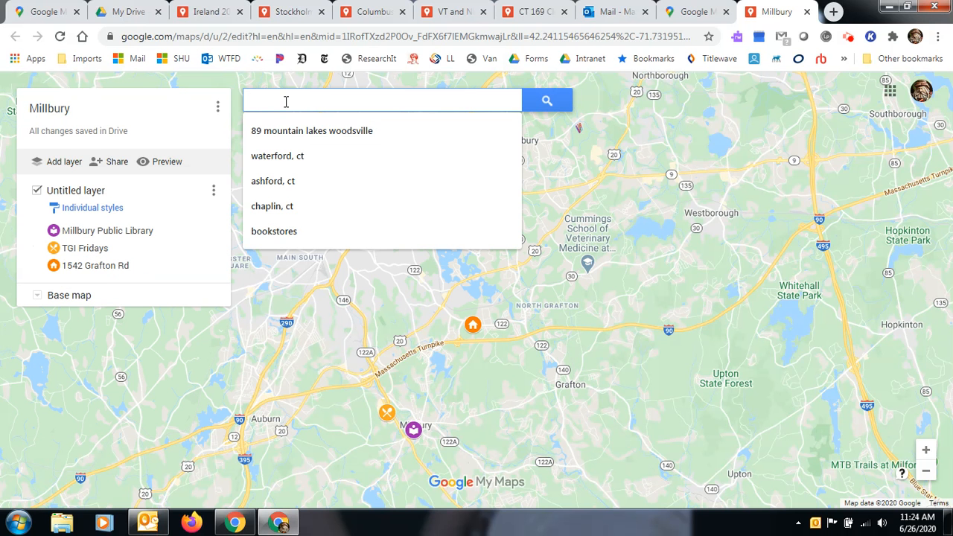
pyautogui.write('bars')
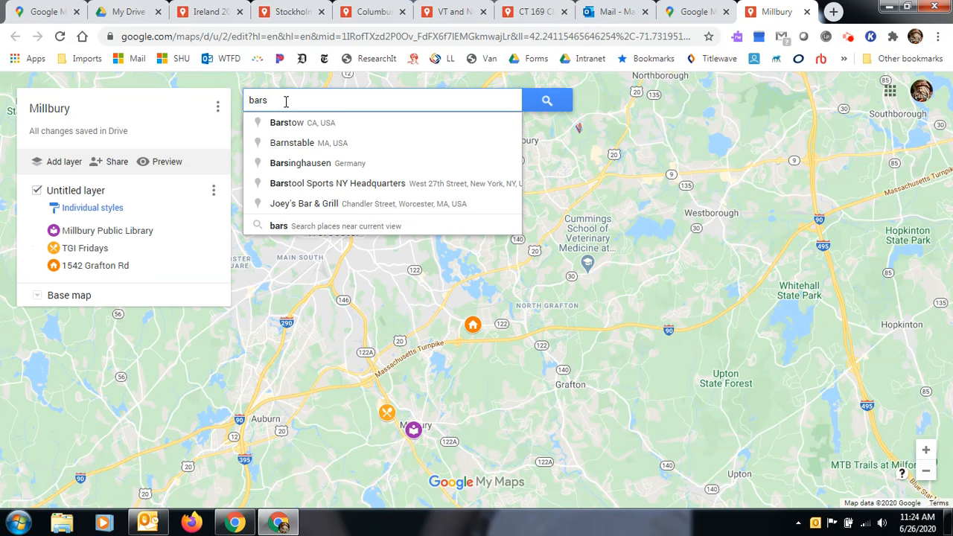
pyautogui.click(318, 226)
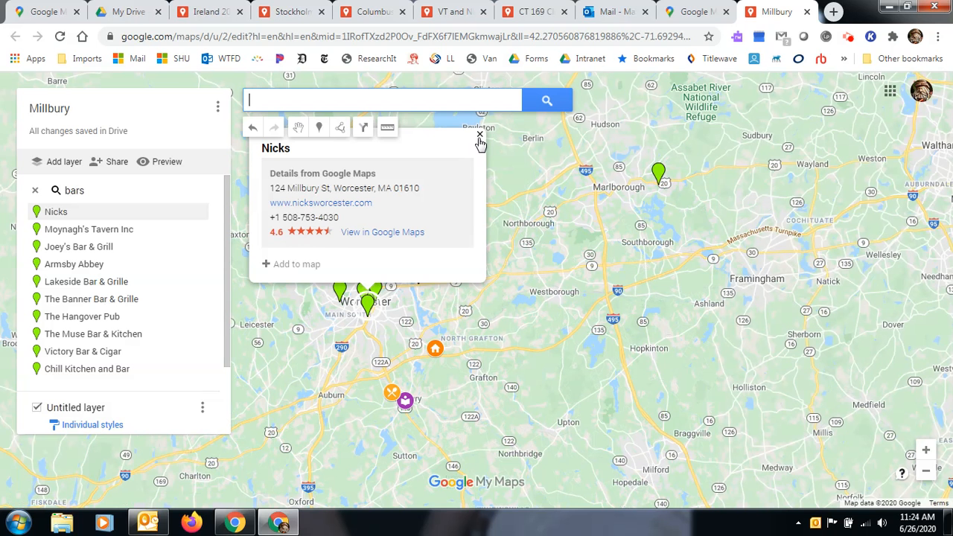
pyautogui.click(480, 141)
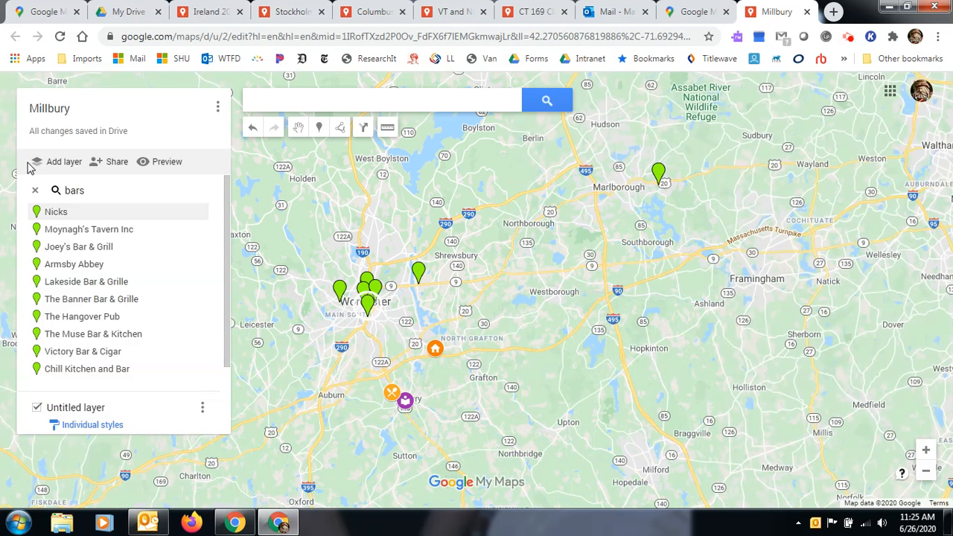
pyautogui.click(35, 191)
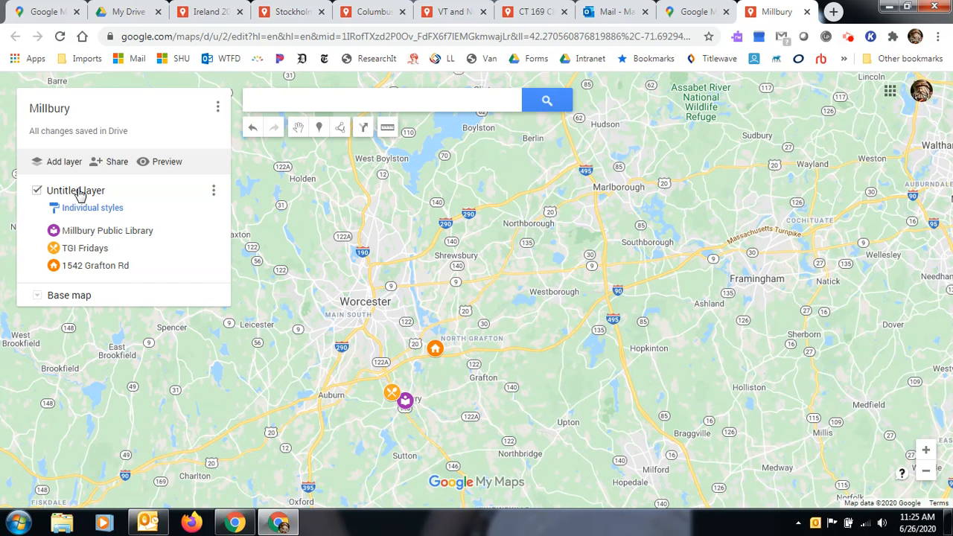
# Look through the full list of saved places in the Stockholm map's untitled layer
pyautogui.click(289, 17)
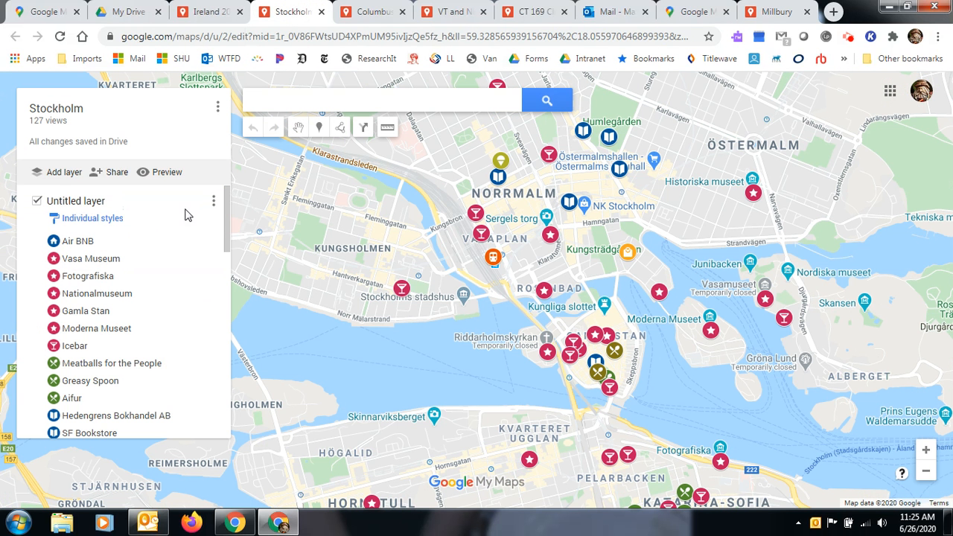
pyautogui.moveTo(227, 209); pyautogui.dragTo(227, 356)
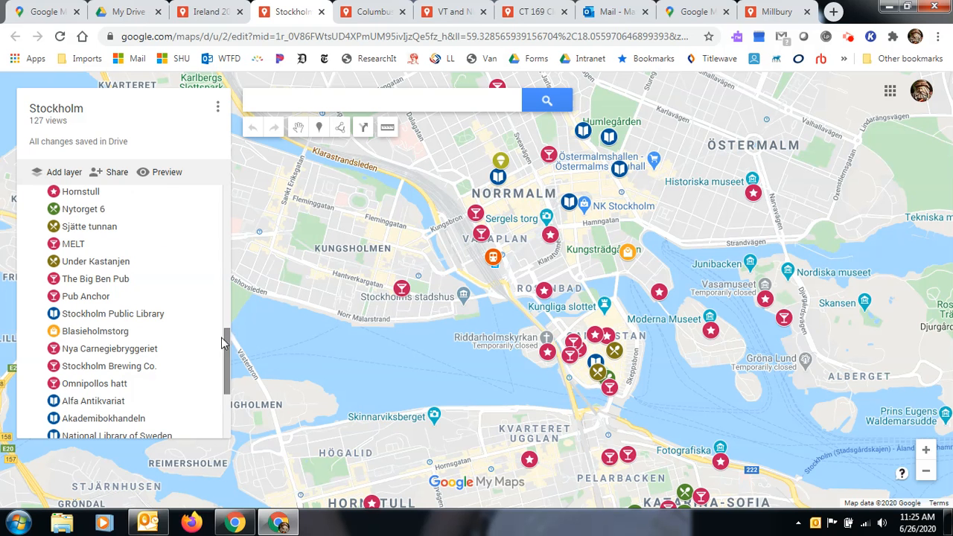
pyautogui.moveTo(228, 335); pyautogui.dragTo(228, 383)
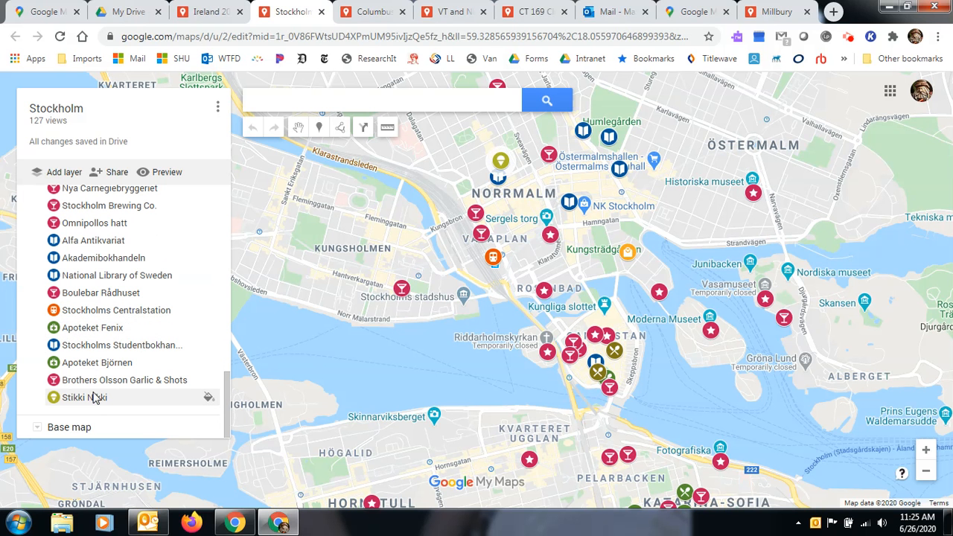
pyautogui.moveTo(225, 397); pyautogui.dragTo(231, 195)
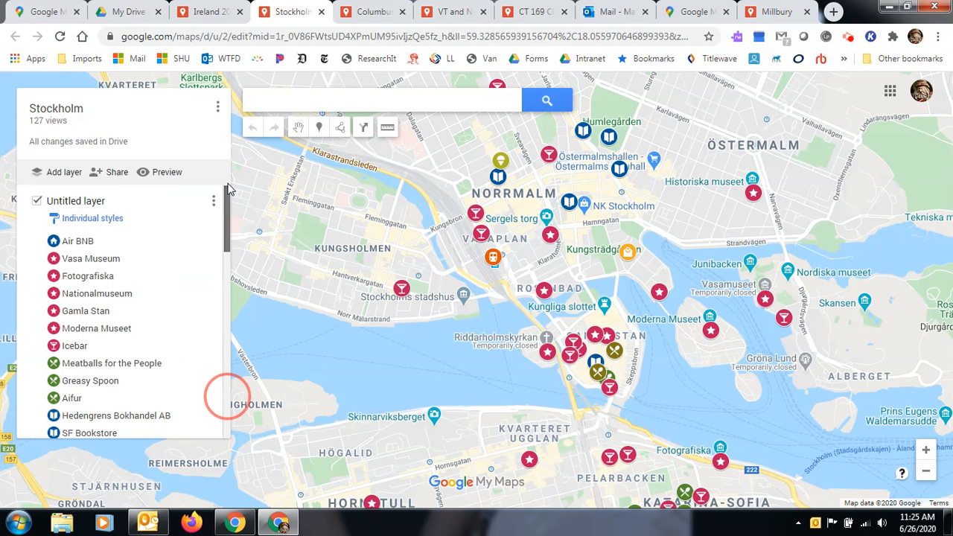
# In the CT 169 Club map, hide the Beer, Wine, Cider, Spirits, Museums, CT Historical Markers and Public Libraries layers
pyautogui.click(526, 11)
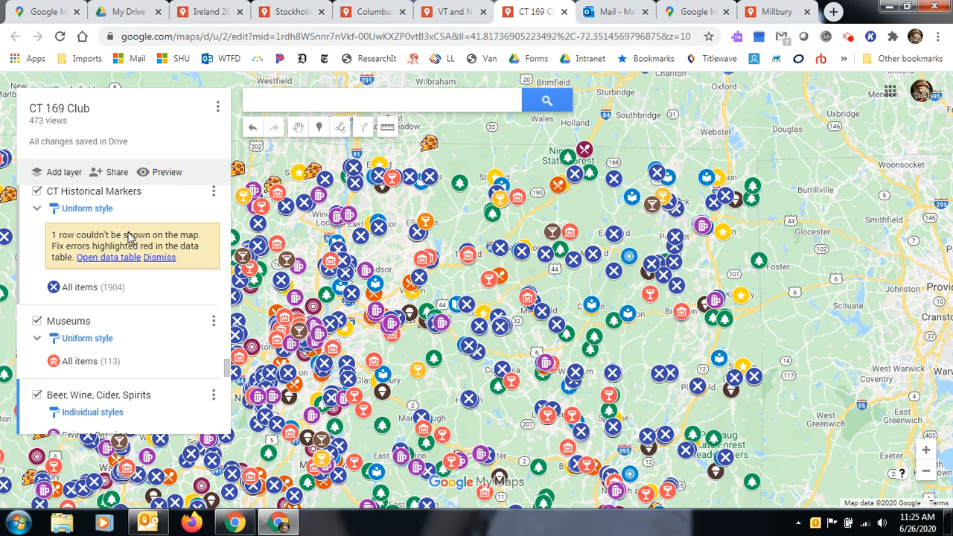
pyautogui.click(36, 395)
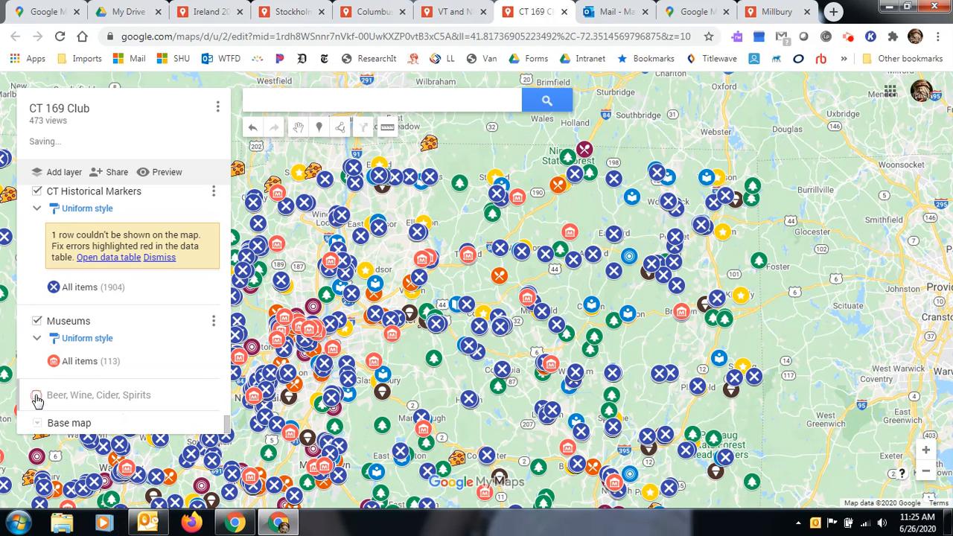
pyautogui.click(37, 322)
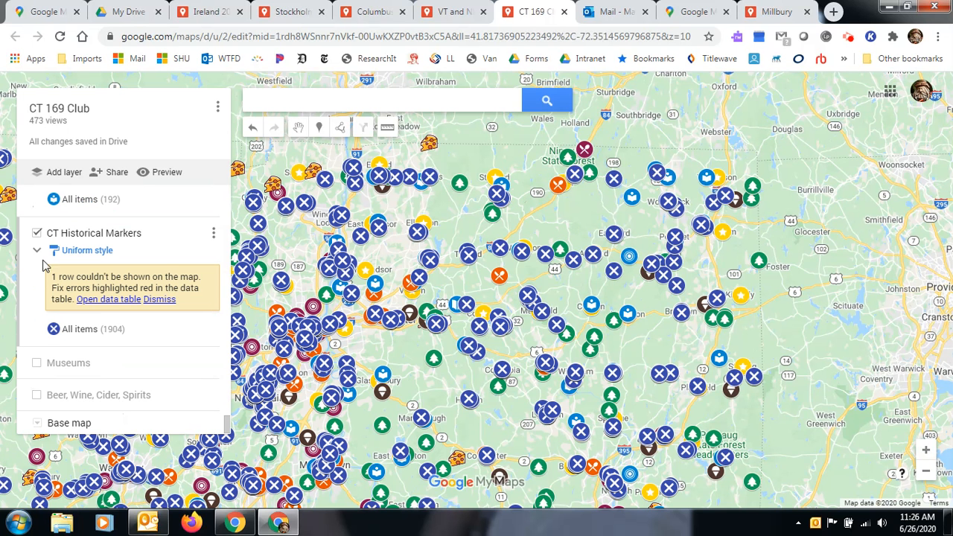
pyautogui.click(38, 234)
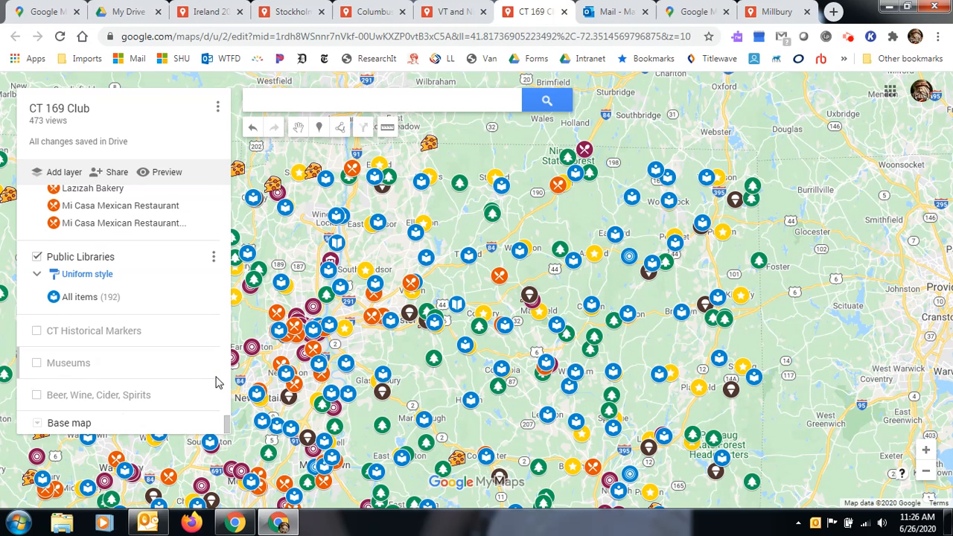
pyautogui.click(37, 257)
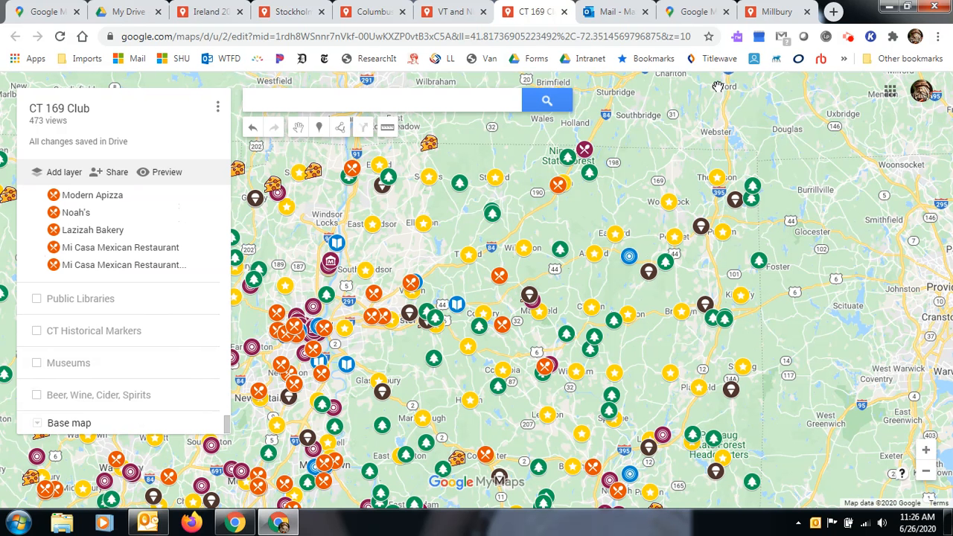
# Return to the Millbury map and rename its untitled layer as "Important places"
pyautogui.click(775, 12)
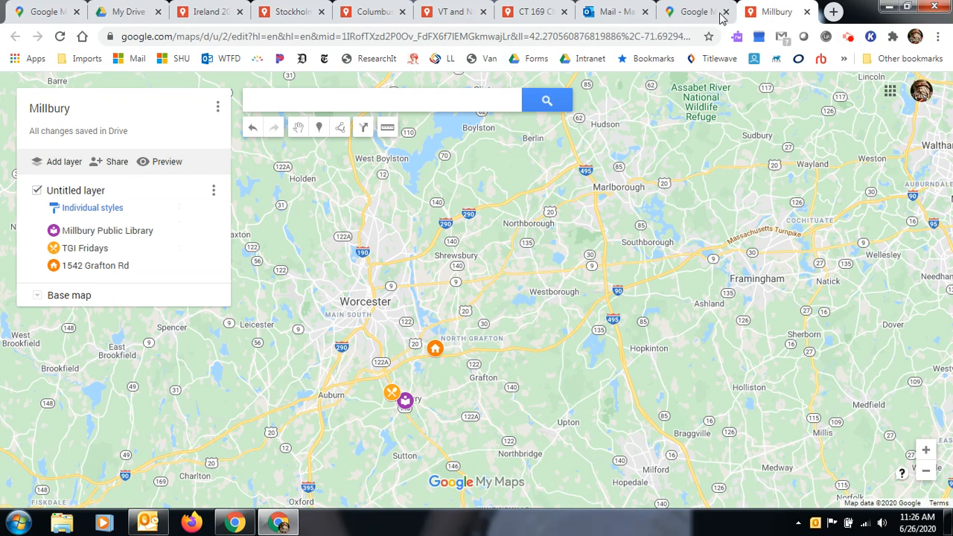
pyautogui.click(99, 193)
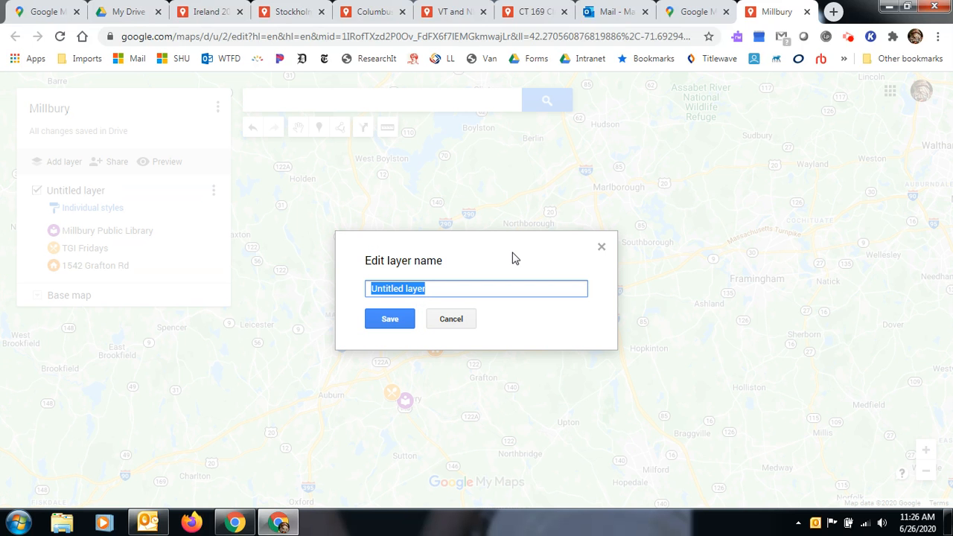
pyautogui.write('Ho')
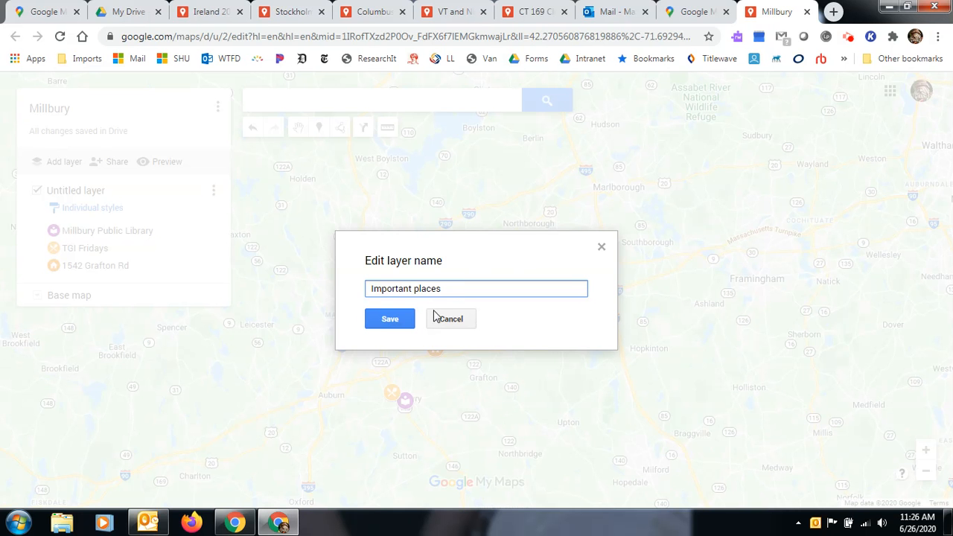
pyautogui.click(403, 325)
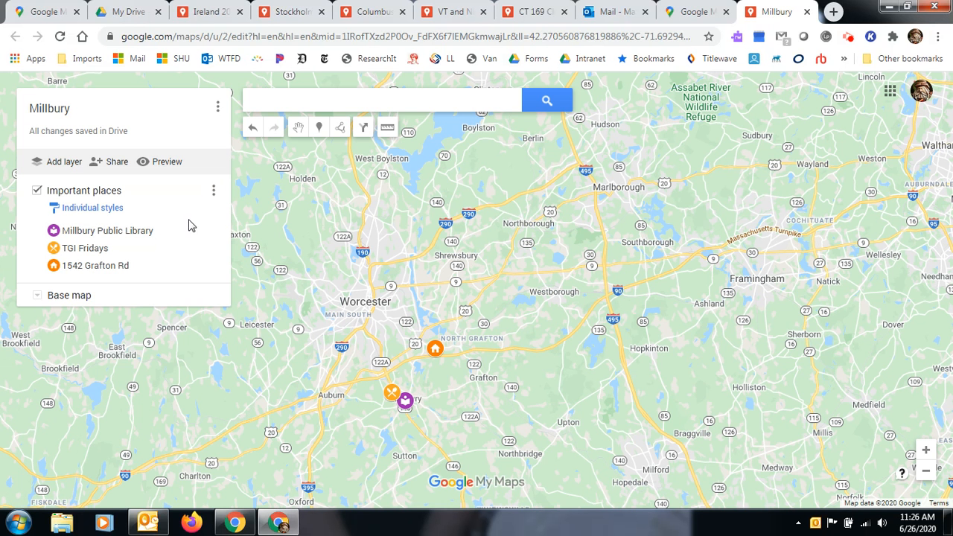
# Add a second layer to the Millbury map and name it "Grafton"
pyautogui.click(64, 162)
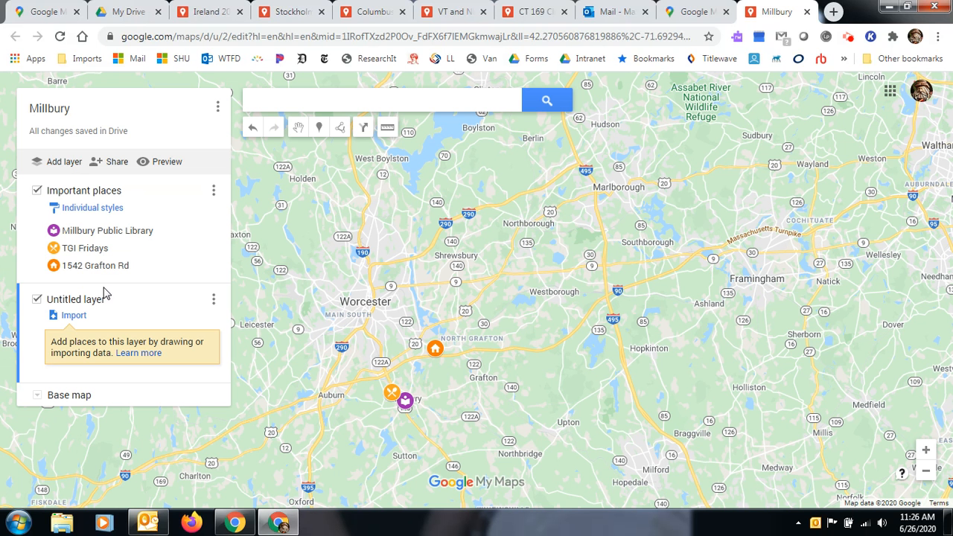
pyautogui.click(101, 300)
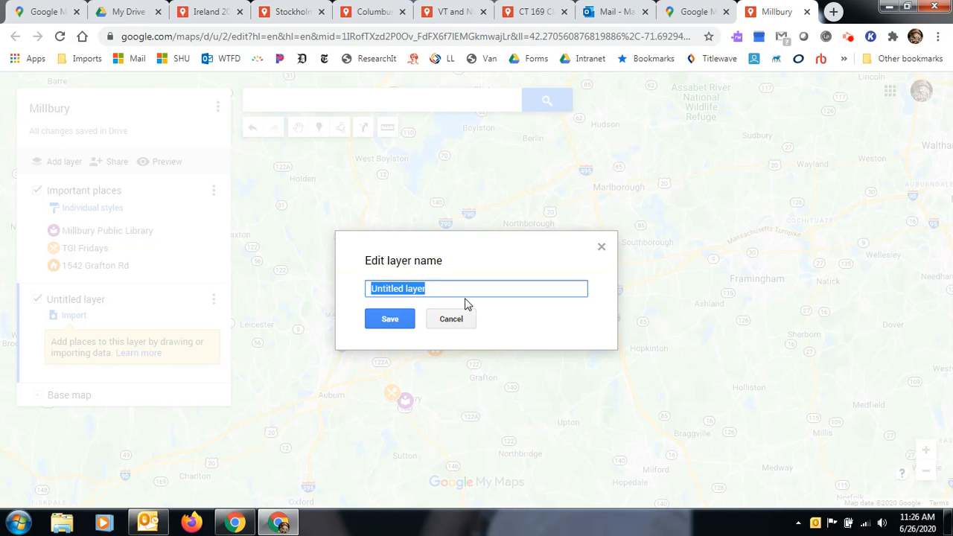
pyautogui.write('Gr')
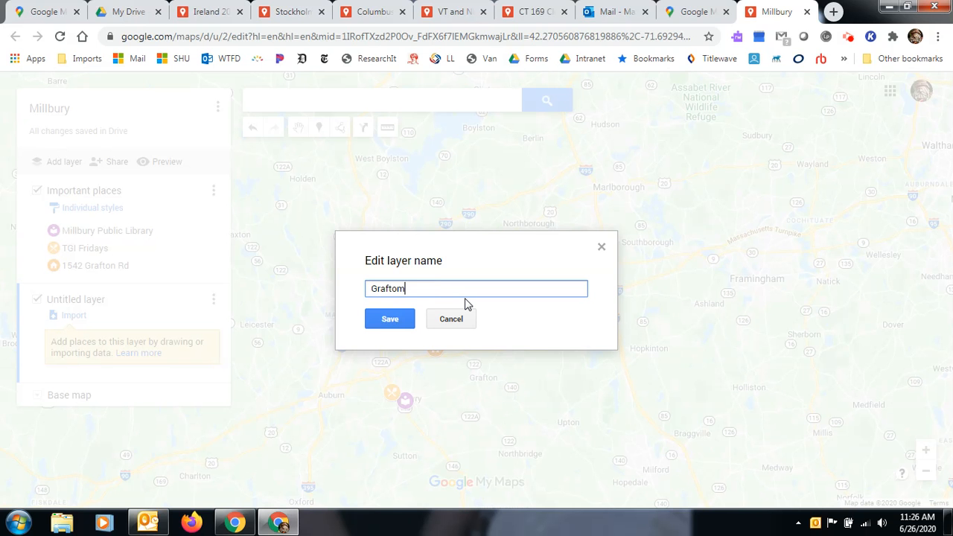
pyautogui.write('afton')
pyautogui.click(391, 320)
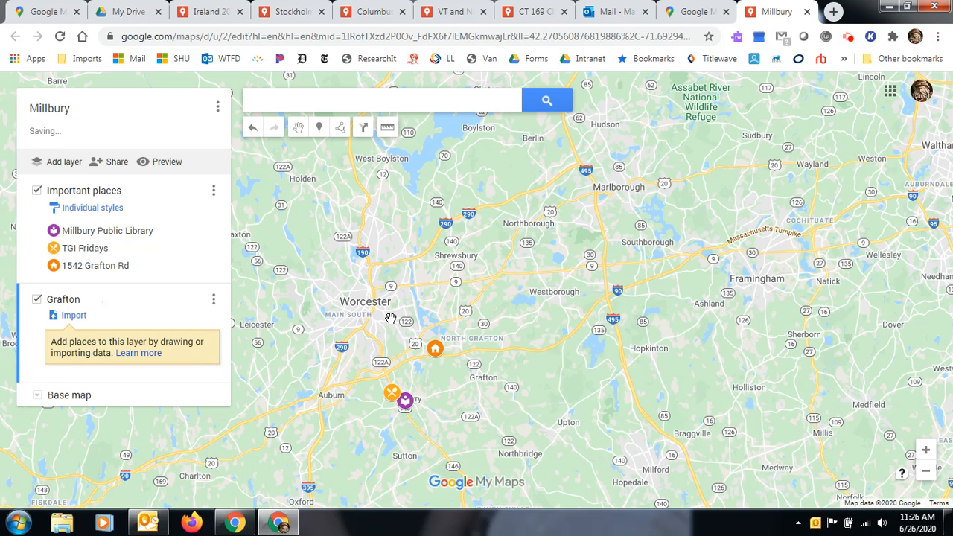
# Change the title of the Millbury map to "Around Home"
pyautogui.click(45, 112)
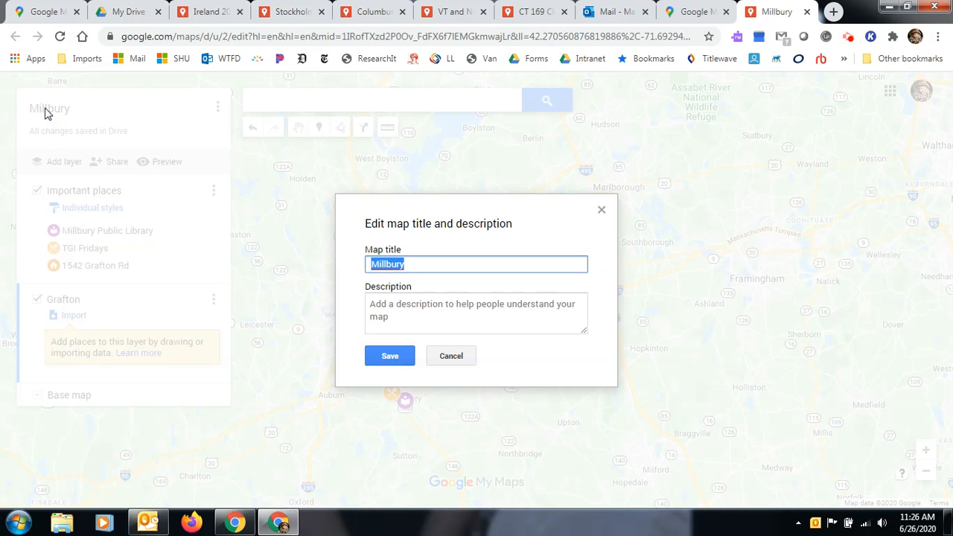
pyautogui.write('Around Home')
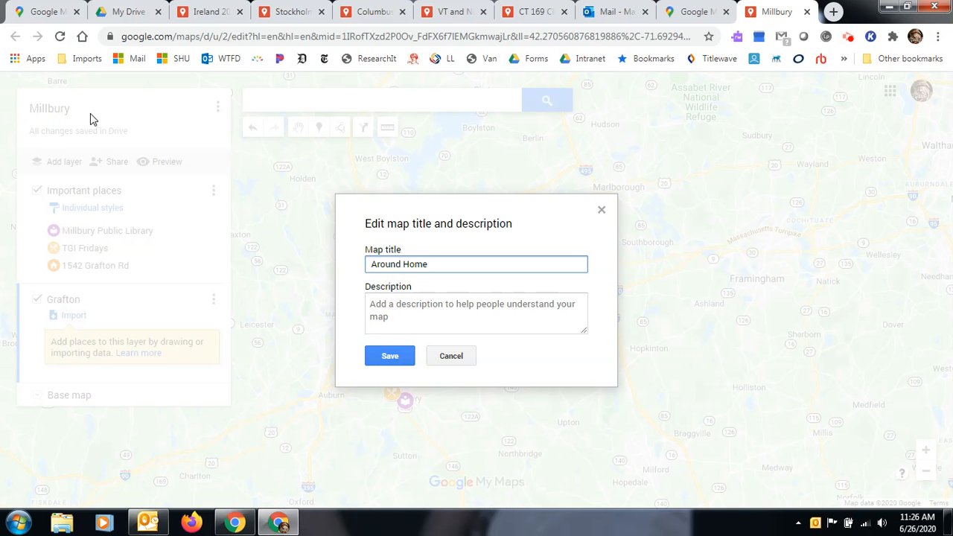
pyautogui.click(390, 356)
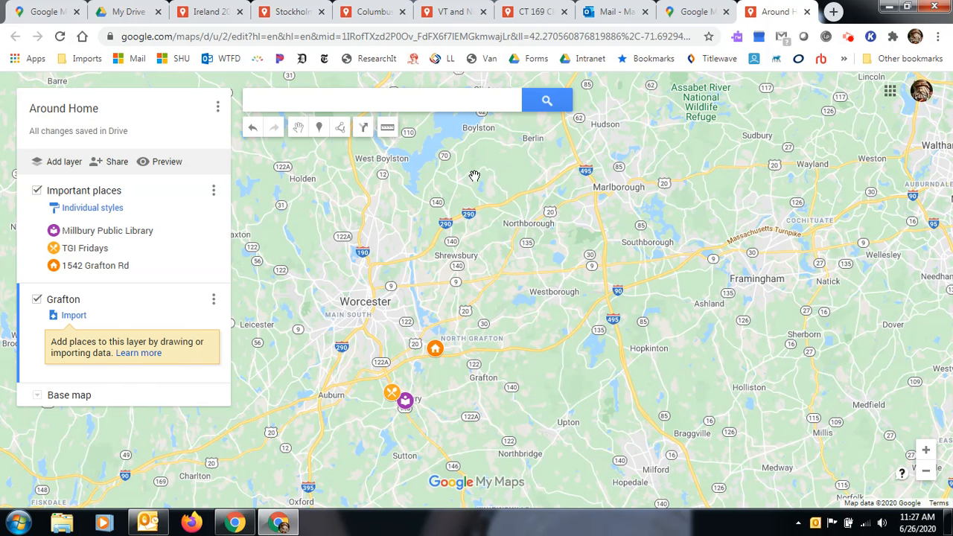
# Show the Public Libraries layer in the CT 169 Club map again, and expand its item list for review before collapsing it
pyautogui.click(530, 11)
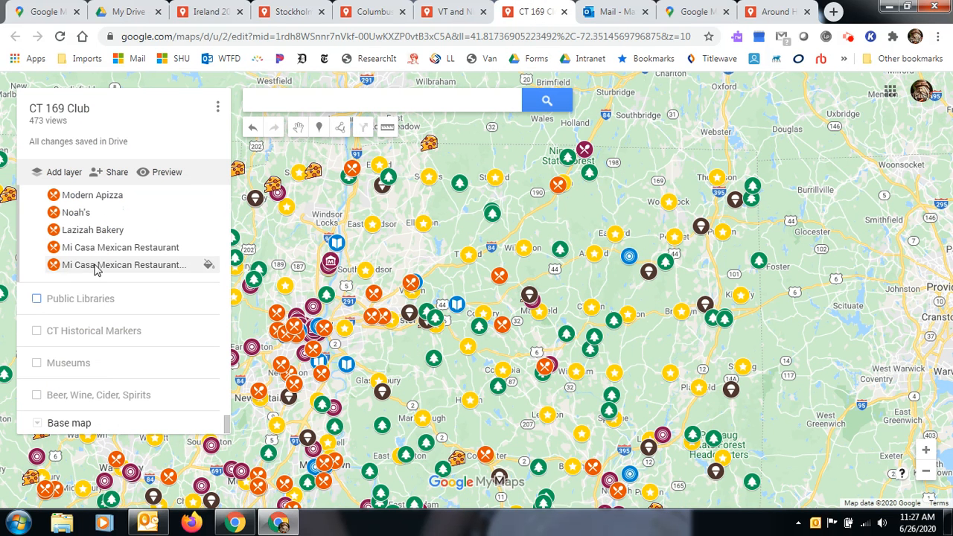
pyautogui.click(36, 300)
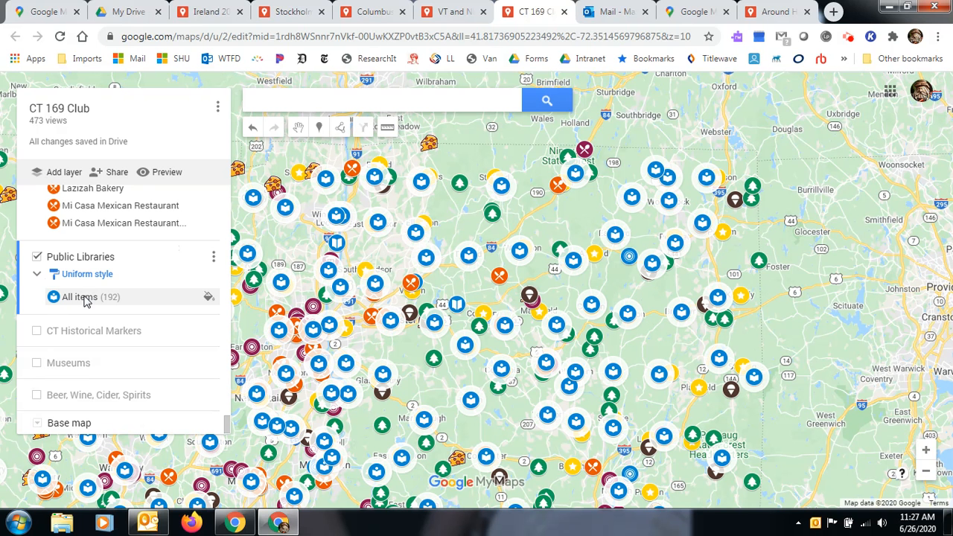
pyautogui.click(35, 276)
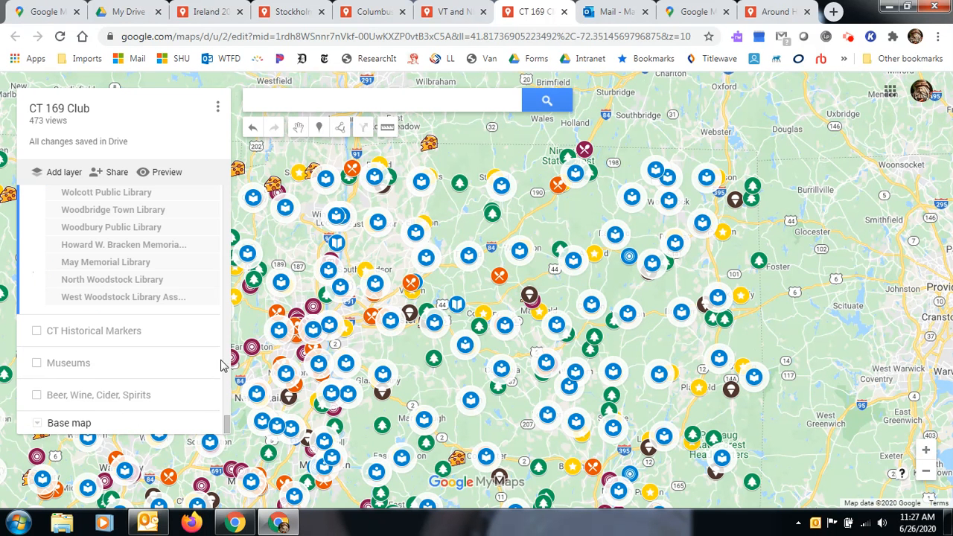
pyautogui.click(228, 424)
pyautogui.moveTo(228, 425); pyautogui.dragTo(227, 365)
pyautogui.click(36, 290)
# Open the CT_Public_Libraries-2019 spreadsheet from the desktop in Excel, examine its library names and address columns, and close it
pyautogui.click(894, 9)
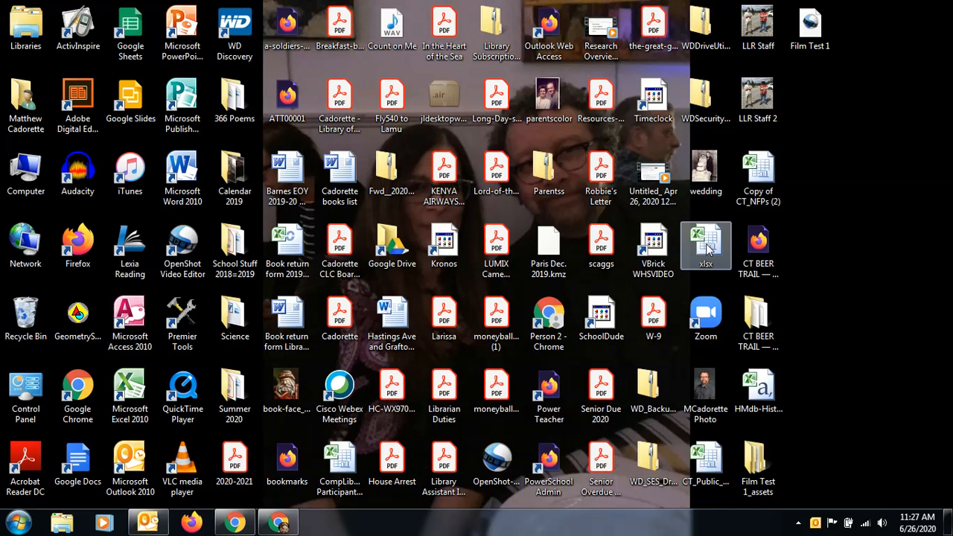
pyautogui.doubleClick(693, 471)
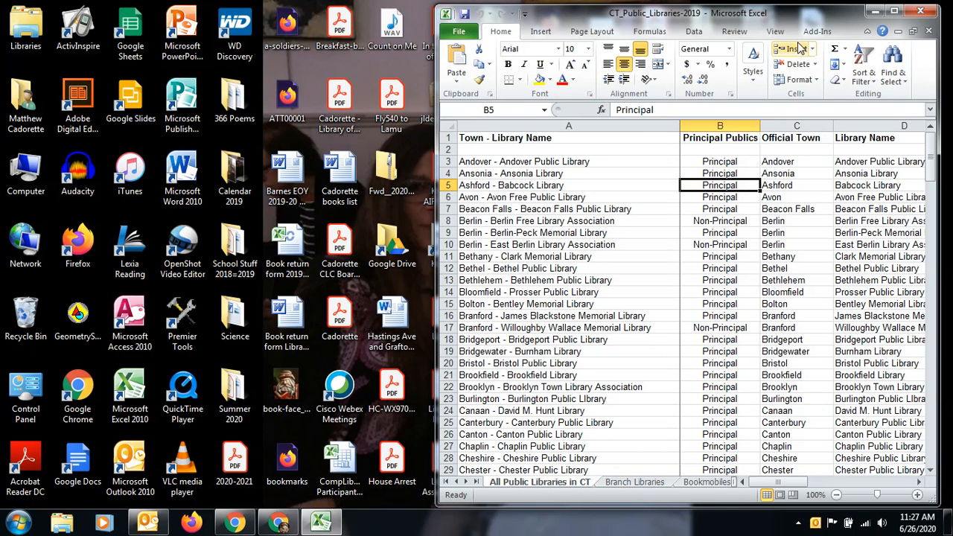
pyautogui.click(895, 10)
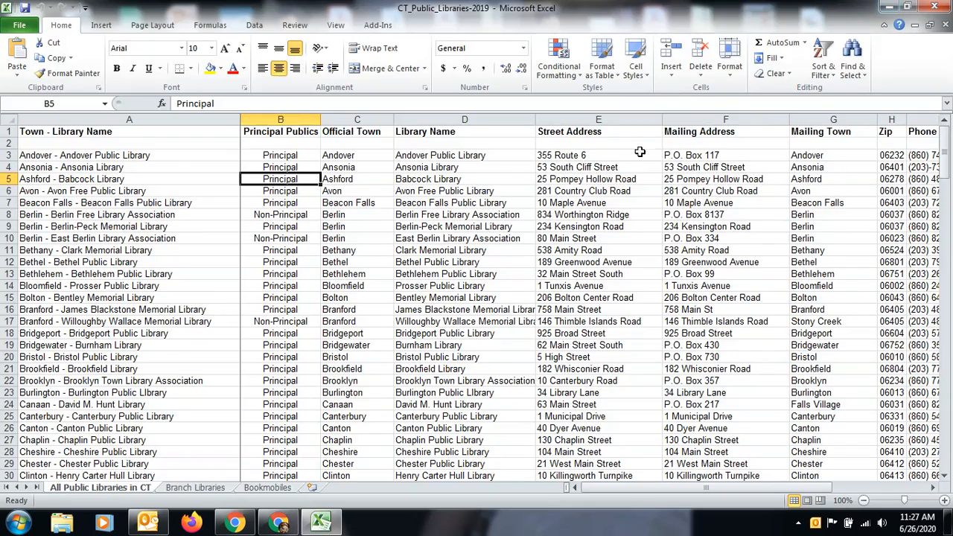
pyautogui.scroll(-5, 673, 243)
pyautogui.scroll(-4, 673, 242)
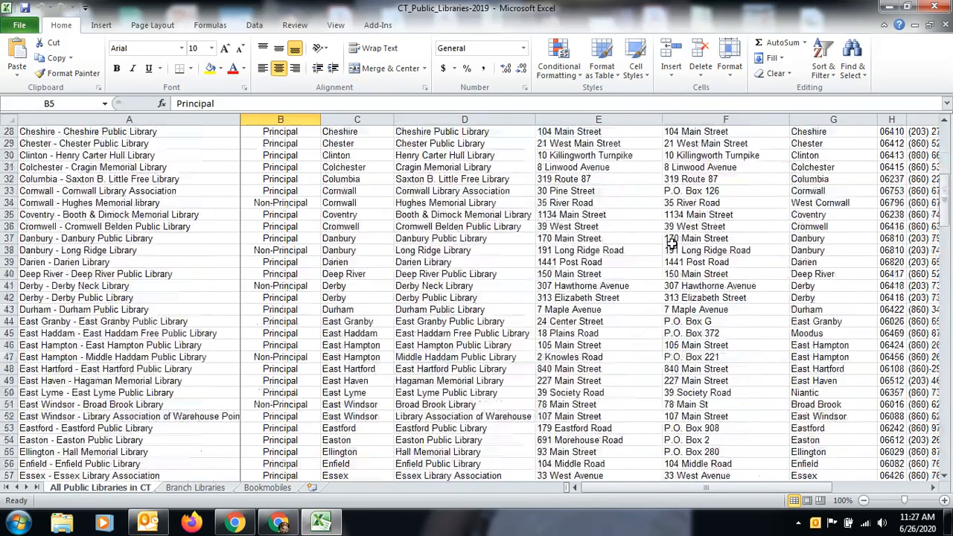
pyautogui.click(936, 9)
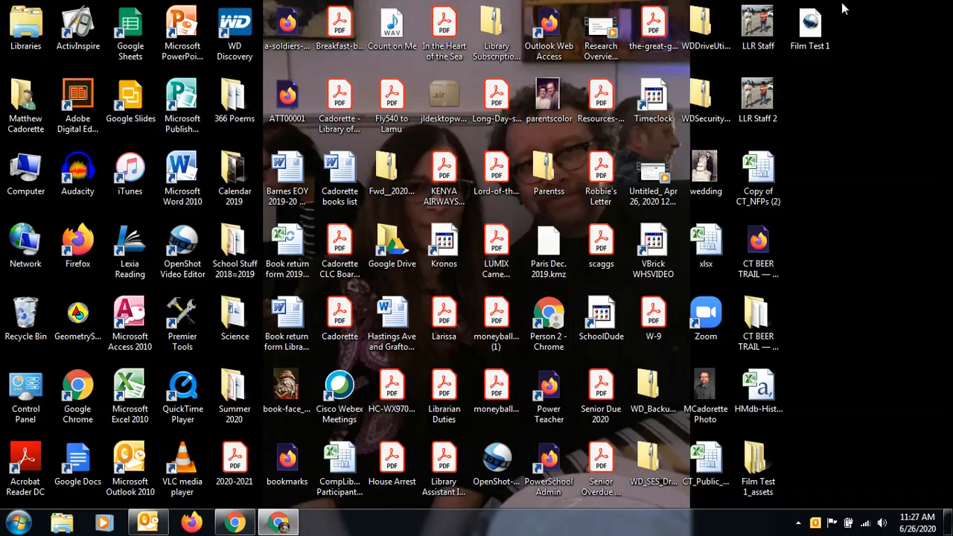
# Switch back to Chrome's Around Home map and upload the CT_Public_Libraries spreadsheet from the Desktop folder for import into the Grafton layer
pyautogui.click(281, 526)
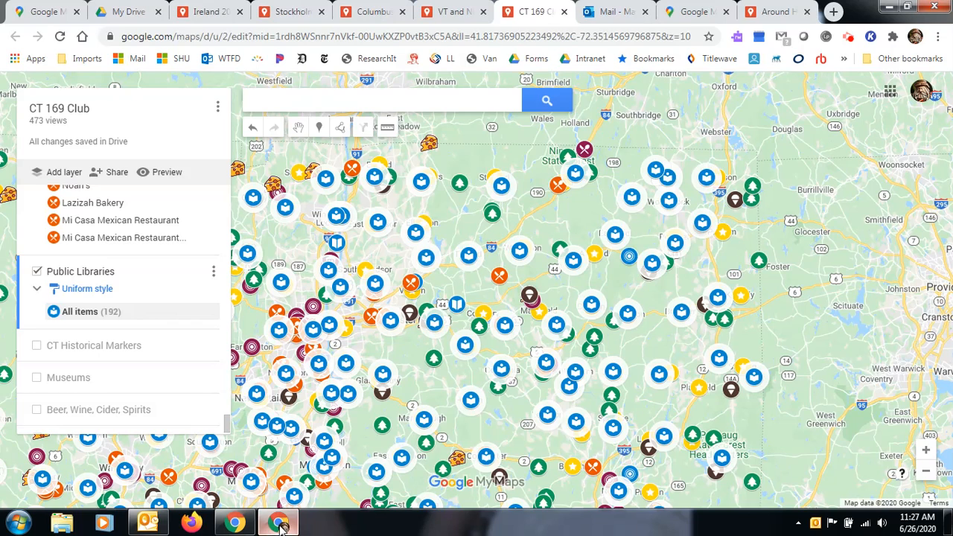
pyautogui.click(766, 12)
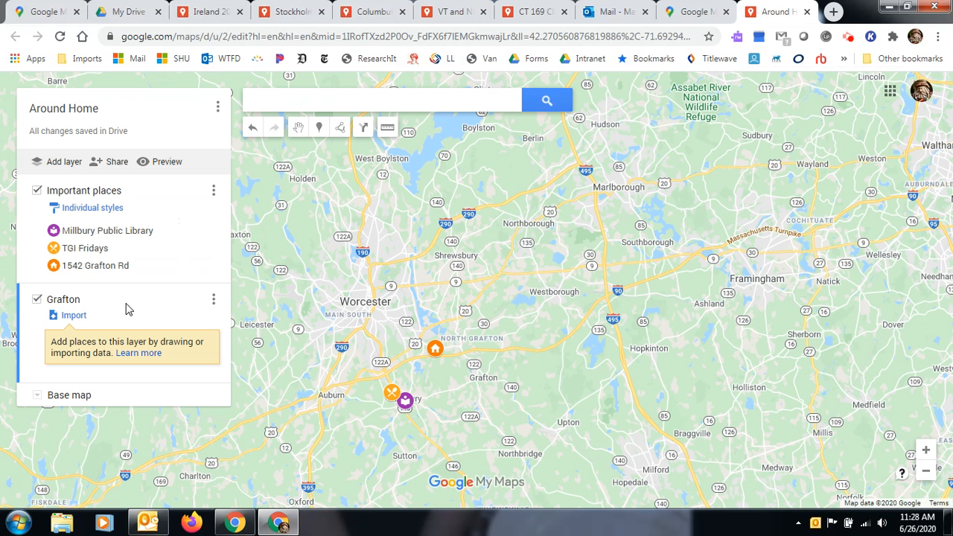
pyautogui.click(75, 316)
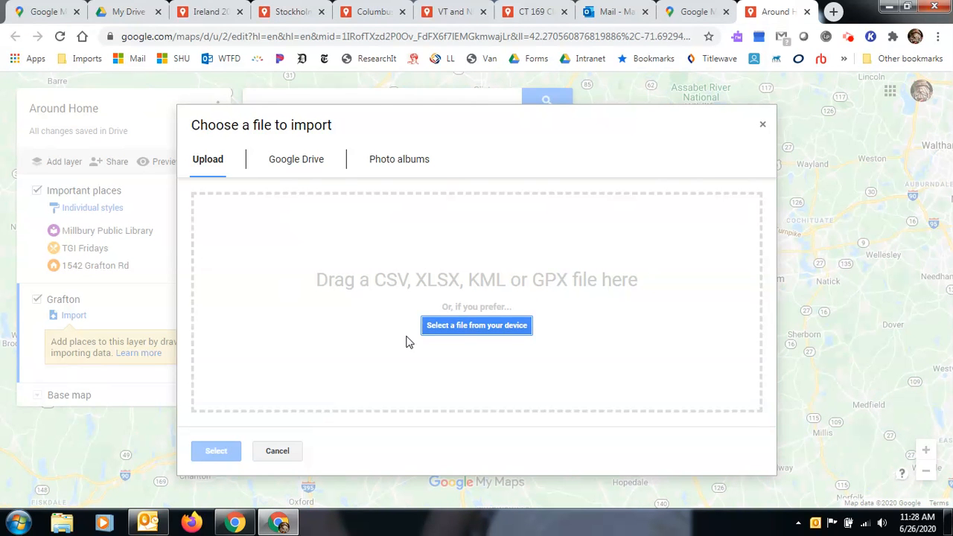
pyautogui.click(459, 327)
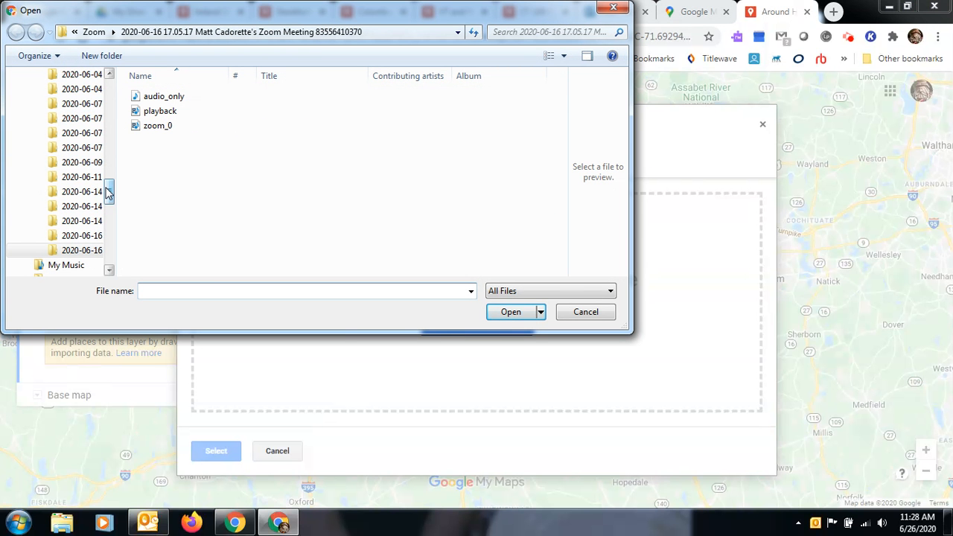
pyautogui.moveTo(109, 194); pyautogui.dragTo(79, 110)
pyautogui.click(73, 99)
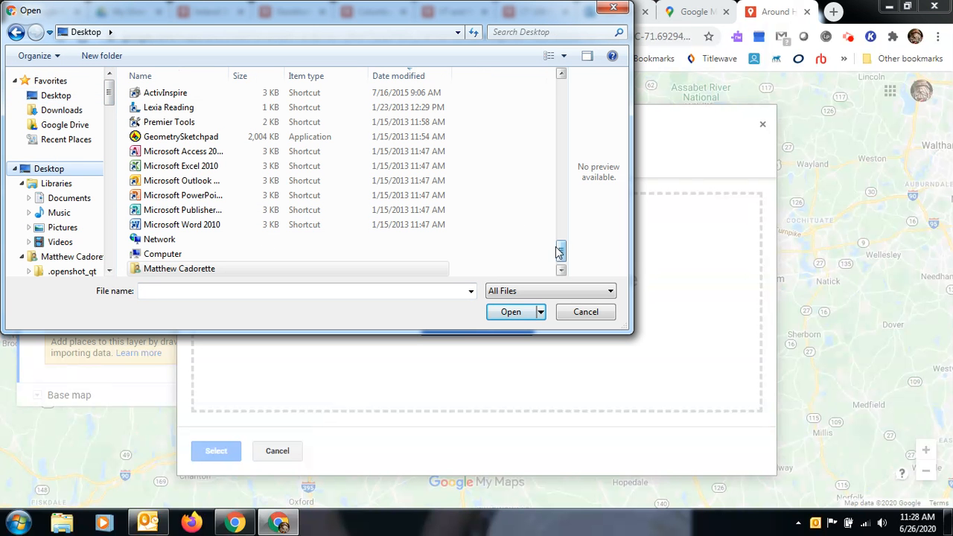
pyautogui.moveTo(561, 253); pyautogui.dragTo(571, 74)
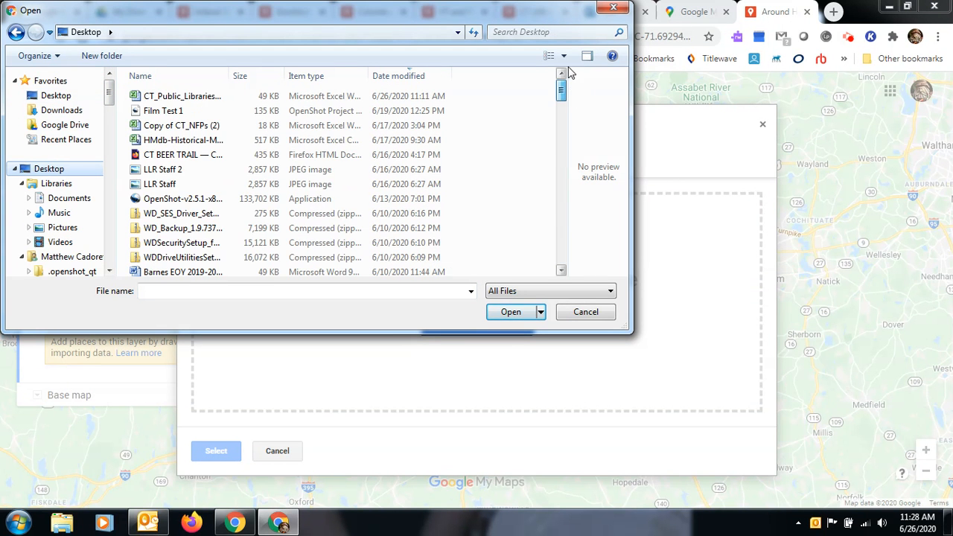
pyautogui.doubleClick(196, 98)
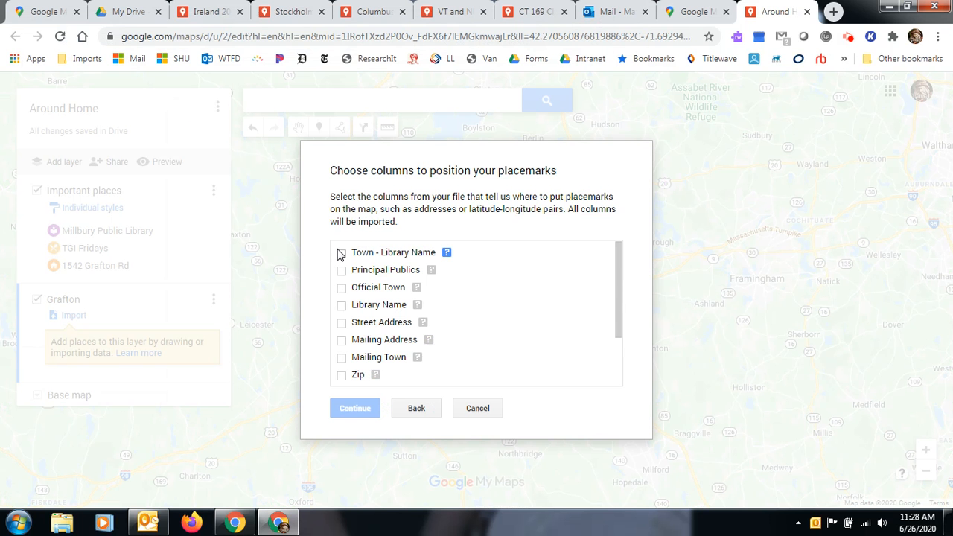
# Position the placemarks by Town - Library Name, Official Town, Library Name, Street Address and Zip, and finish the import with Library Name as marker title
pyautogui.click(342, 254)
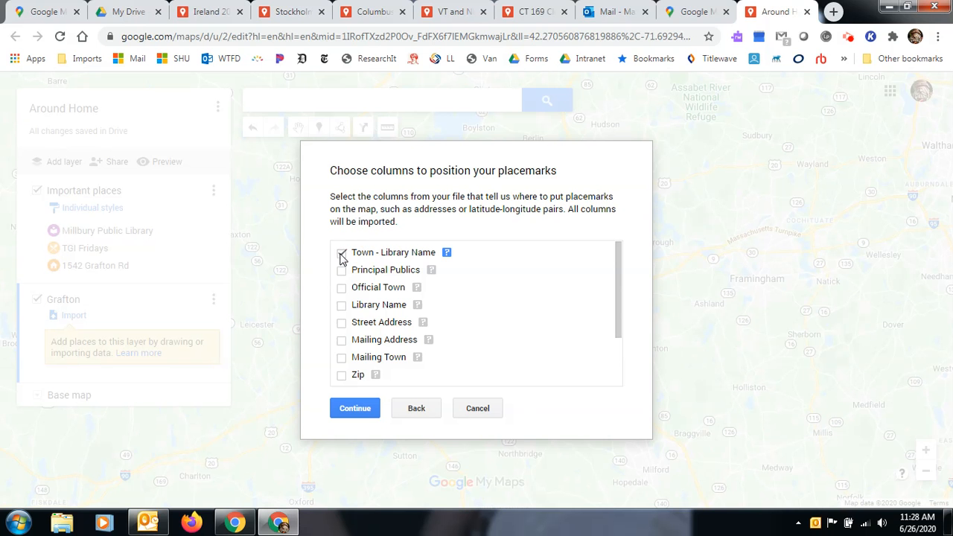
pyautogui.click(343, 289)
pyautogui.click(342, 305)
pyautogui.click(342, 374)
pyautogui.moveTo(619, 289); pyautogui.dragTo(636, 369)
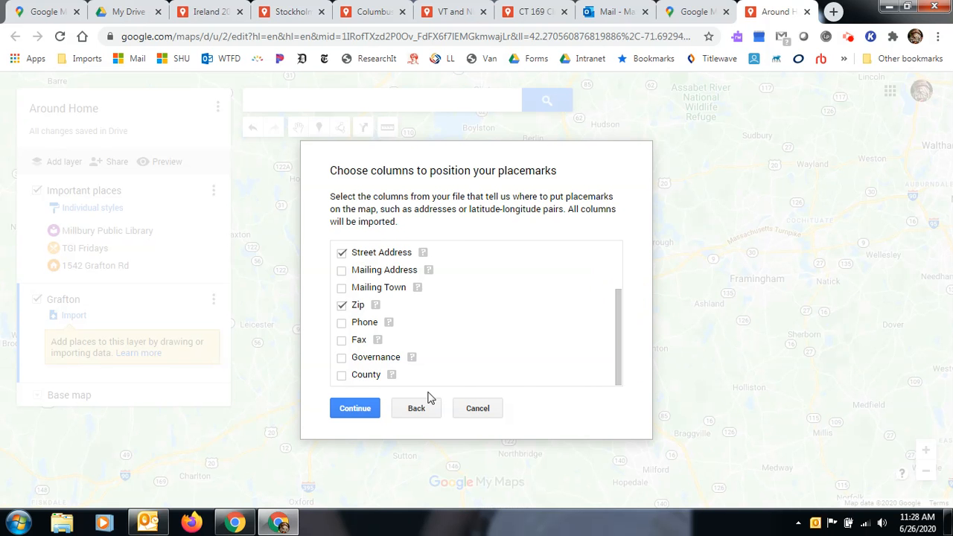
pyautogui.click(357, 409)
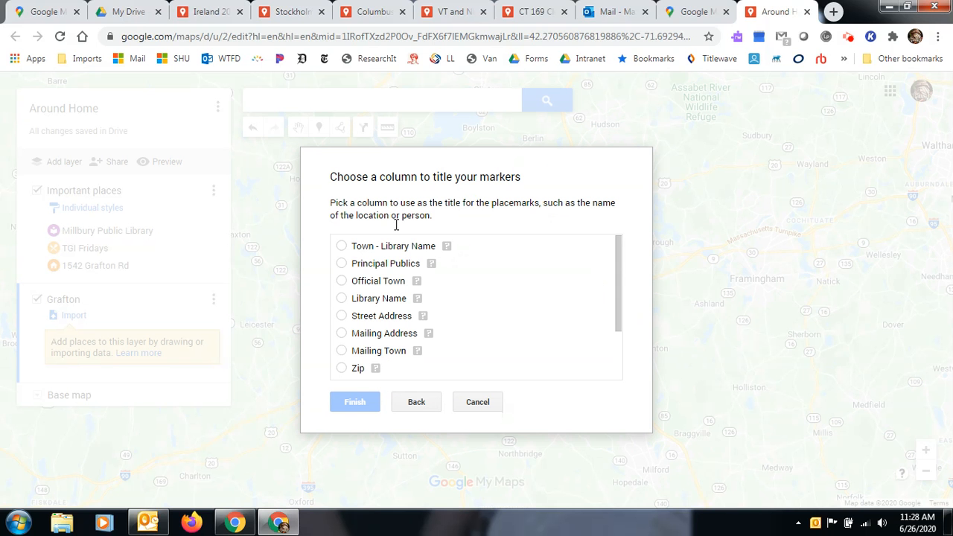
pyautogui.click(341, 299)
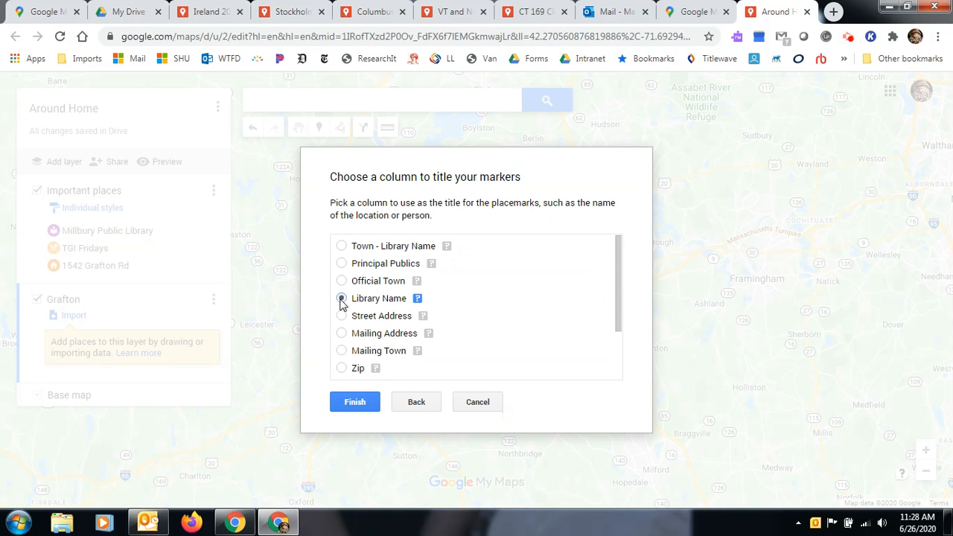
pyautogui.click(354, 403)
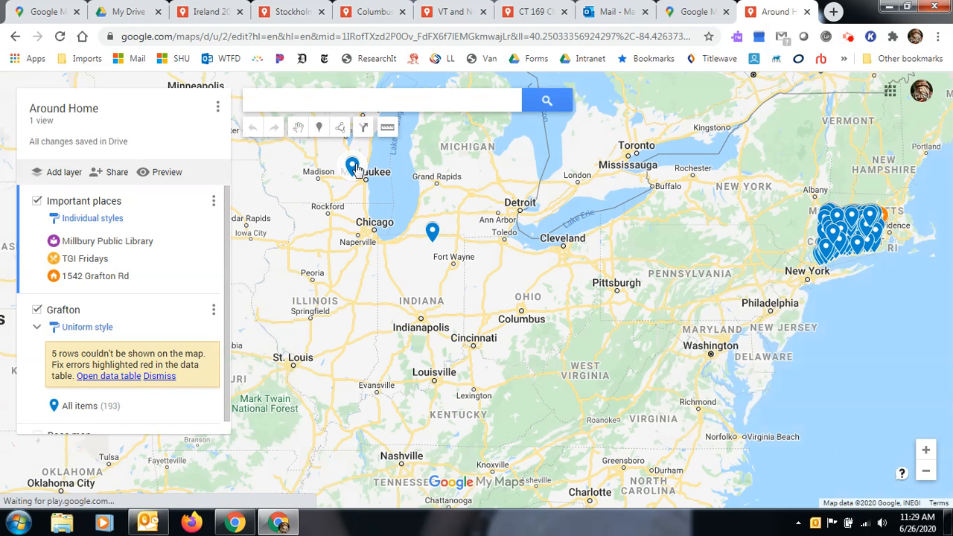
# Label the Grafton layer's imported placemarks by the Town - Library Name column, keeping the uniform style
pyautogui.click(715, 222)
pyautogui.moveTo(716, 222); pyautogui.dragTo(352, 277)
pyautogui.click(926, 450)
pyautogui.click(927, 449)
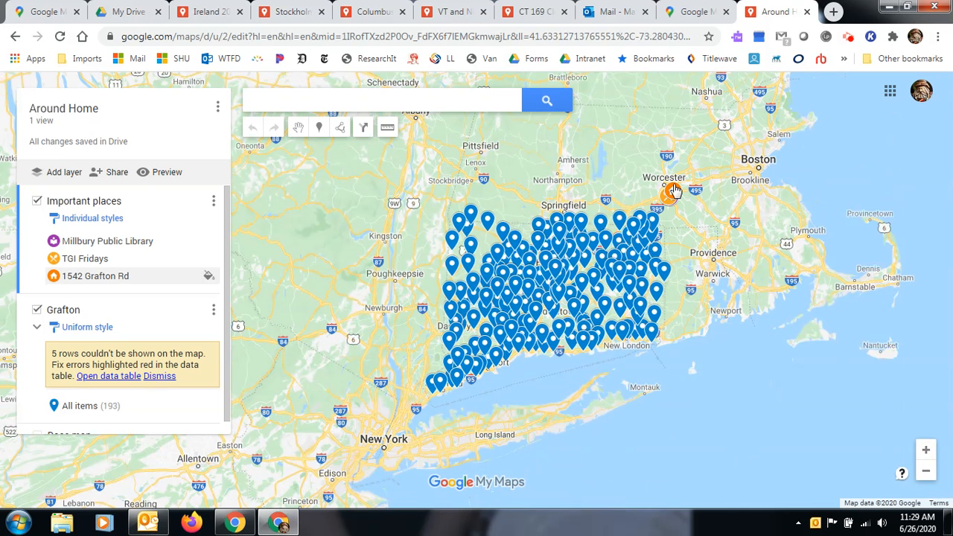
pyautogui.moveTo(684, 254); pyautogui.dragTo(686, 296)
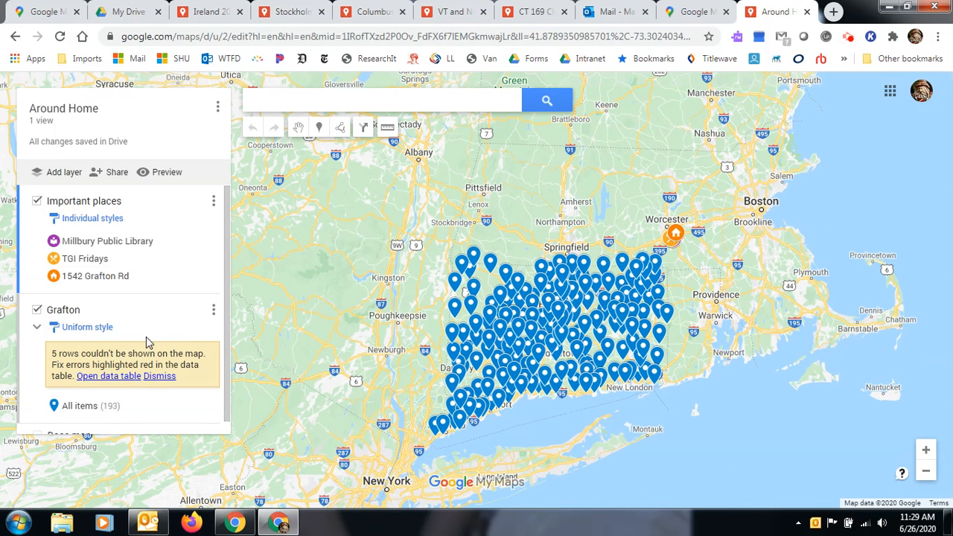
pyautogui.click(93, 328)
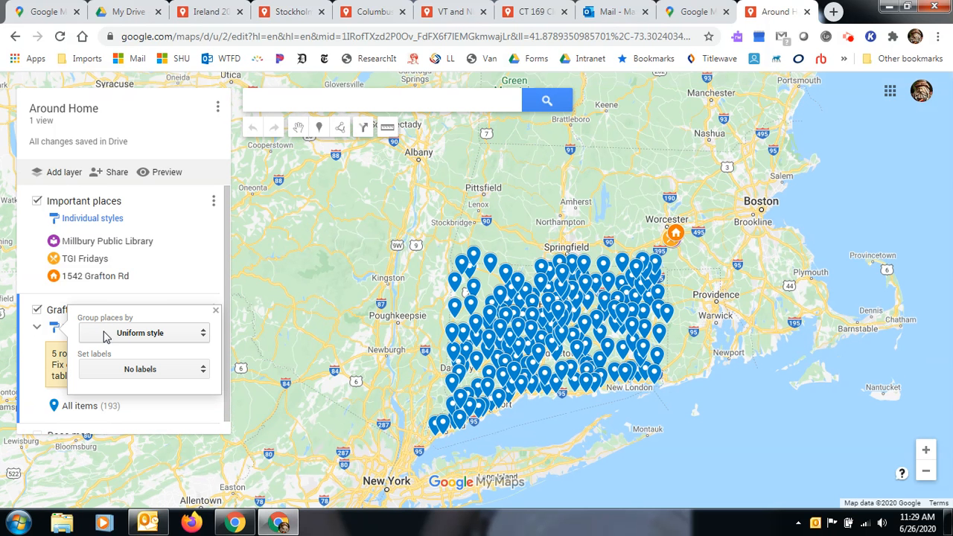
pyautogui.click(118, 335)
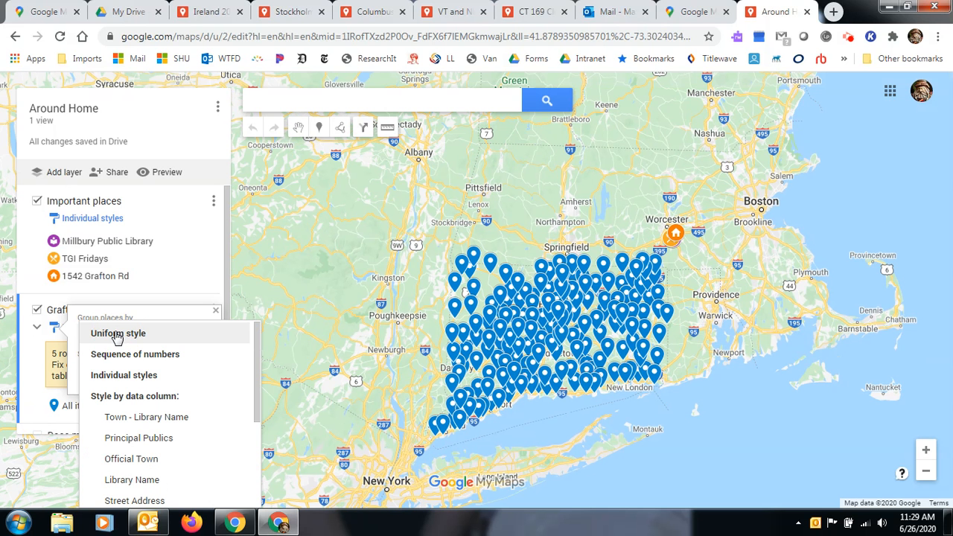
pyautogui.click(117, 337)
pyautogui.click(146, 372)
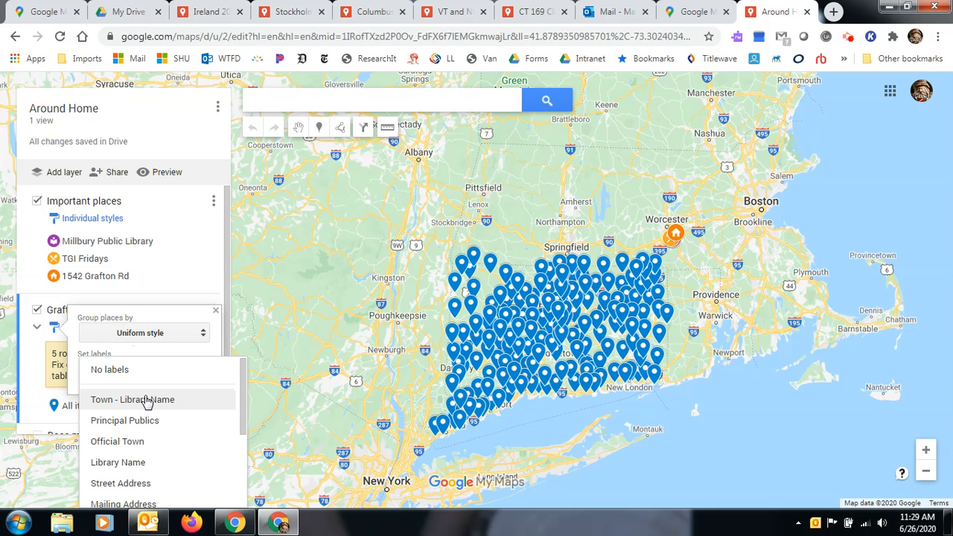
pyautogui.click(154, 401)
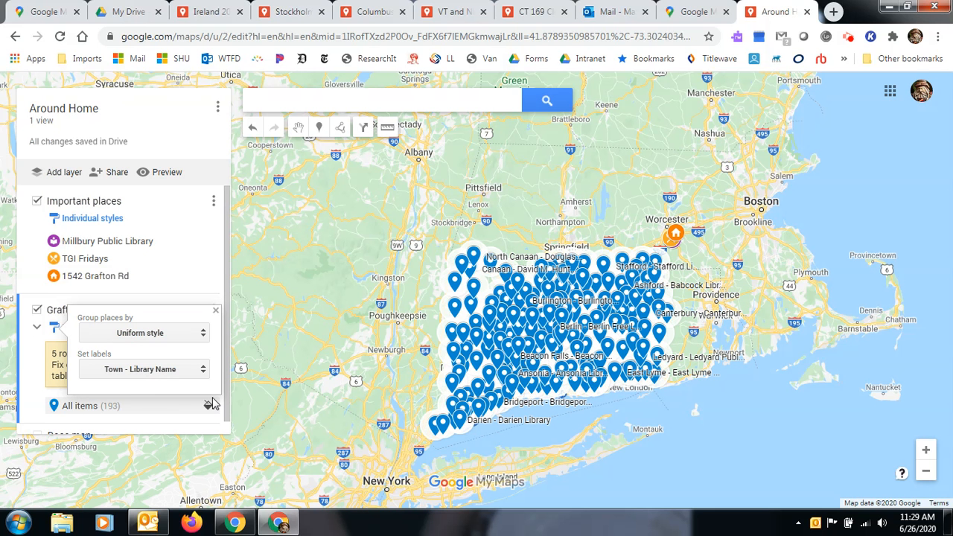
pyautogui.click(231, 346)
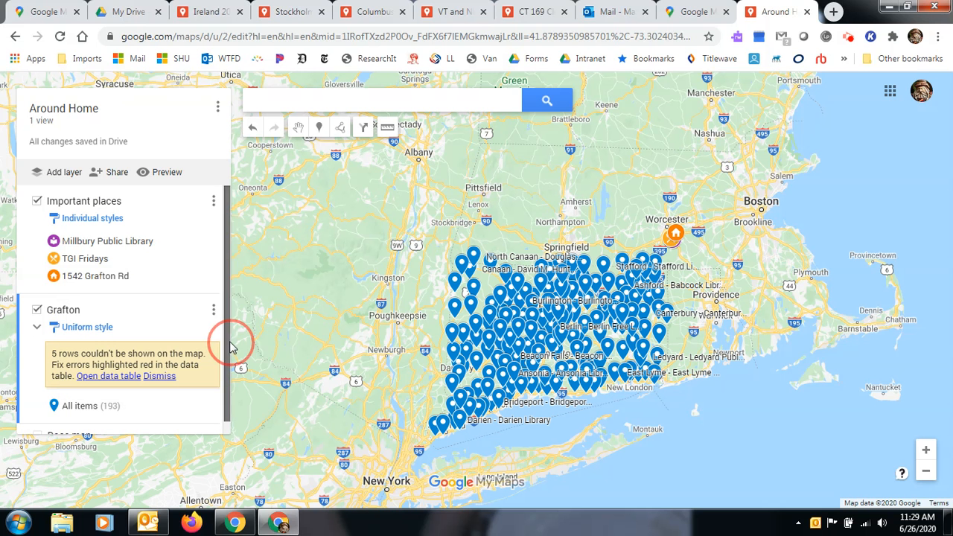
# Change all items in the Grafton layer to the library reader icon in dark maroon
pyautogui.scroll(-1, 212, 365)
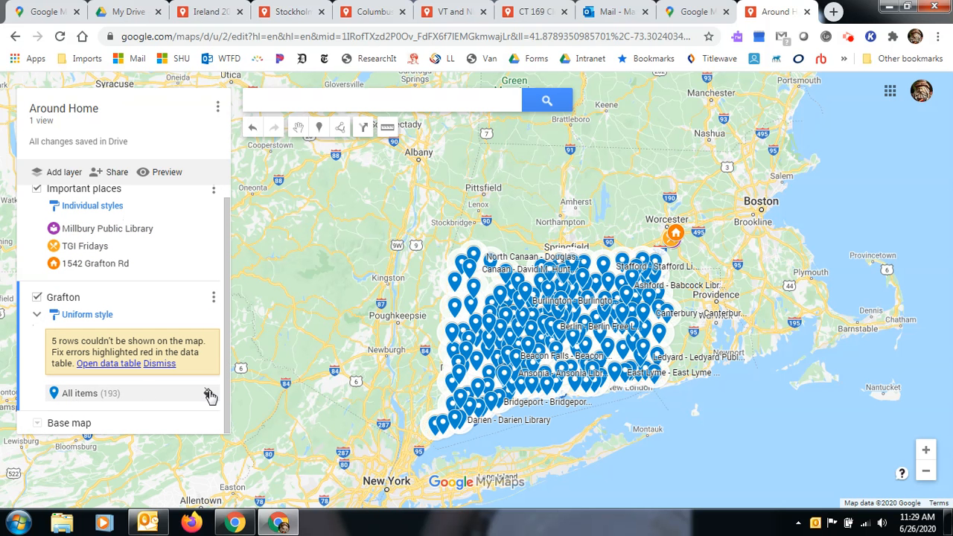
pyautogui.click(208, 395)
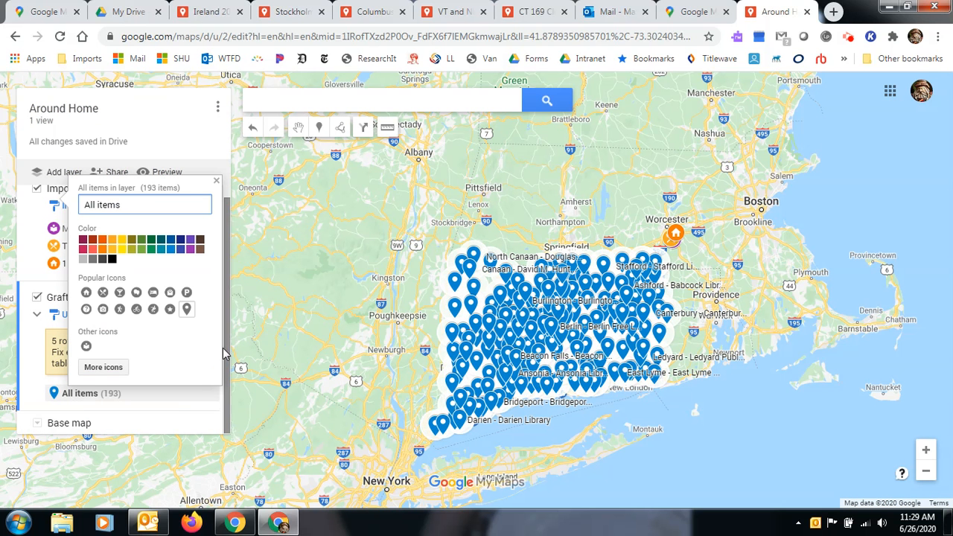
pyautogui.click(86, 347)
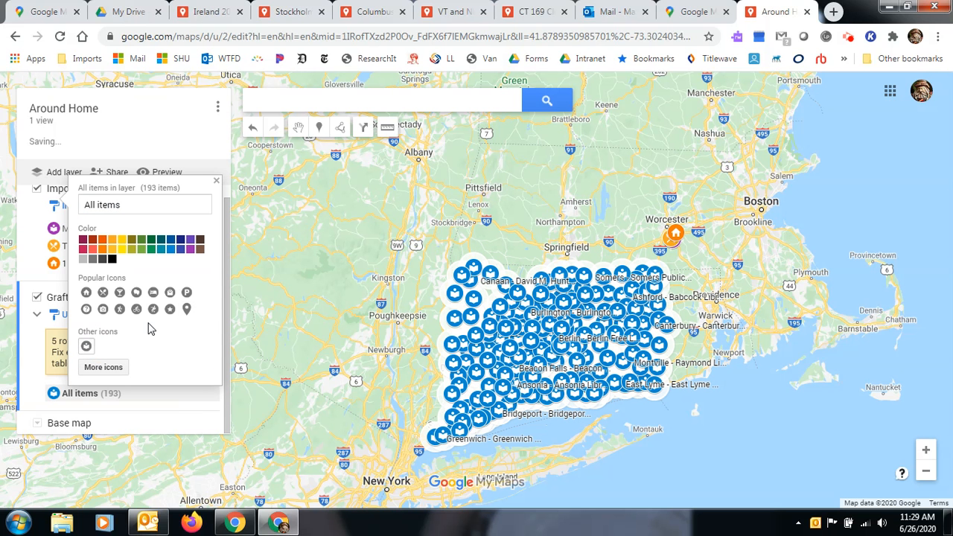
pyautogui.click(83, 239)
pyautogui.click(272, 343)
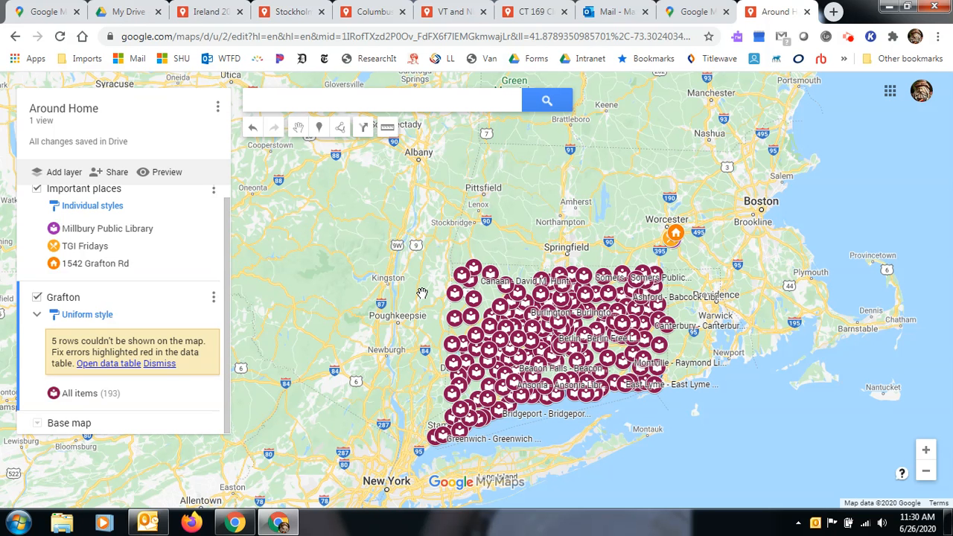
# Glance at the CT 169 Club map, return to the Around Home map and open its sharing settings
pyautogui.click(537, 12)
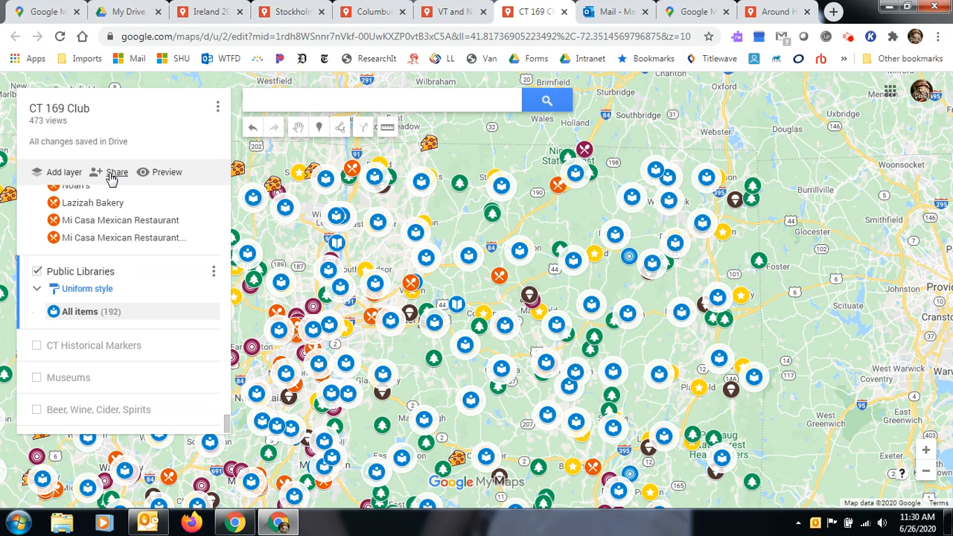
pyautogui.click(765, 18)
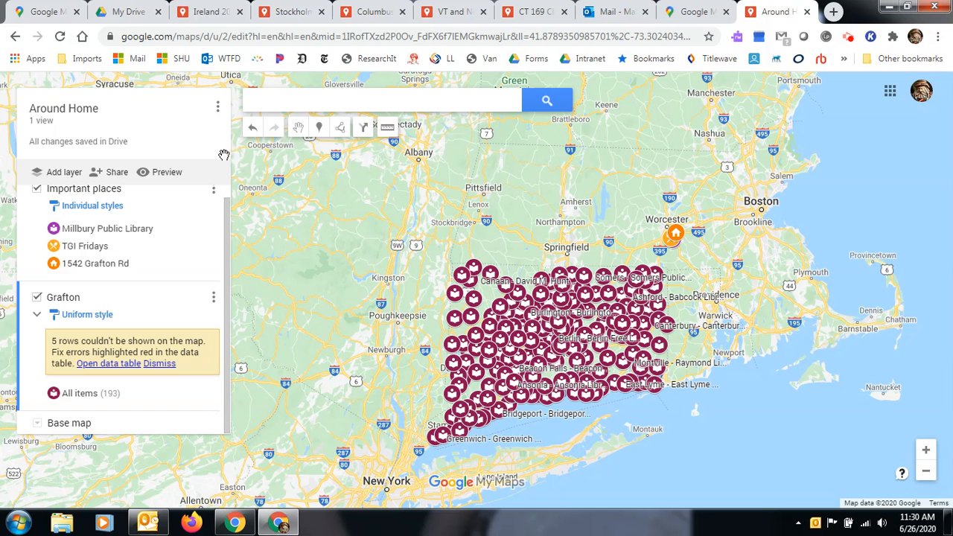
pyautogui.click(115, 176)
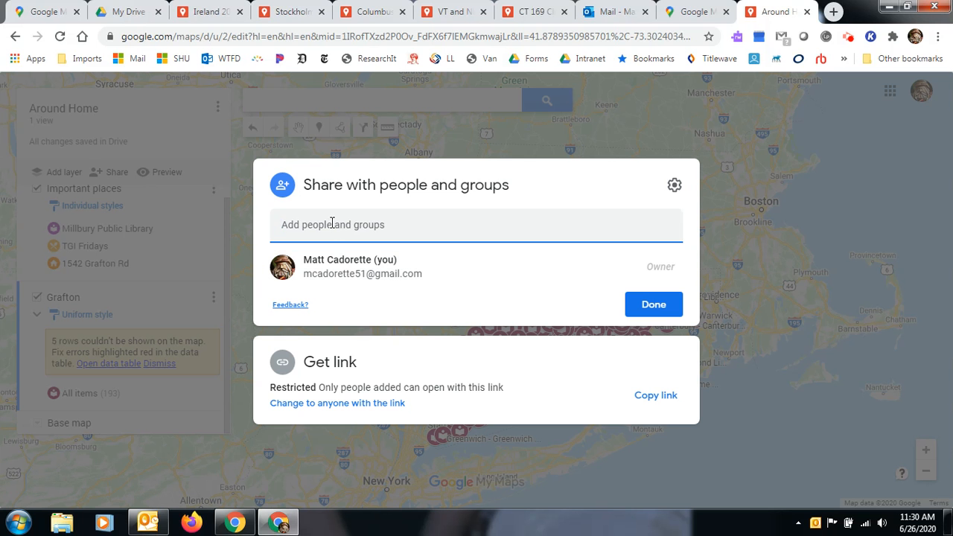
# Try adding a contact as an editor of the Around Home map, check the permission options and message field, and back out without sending
pyautogui.click(383, 228)
pyautogui.click(385, 264)
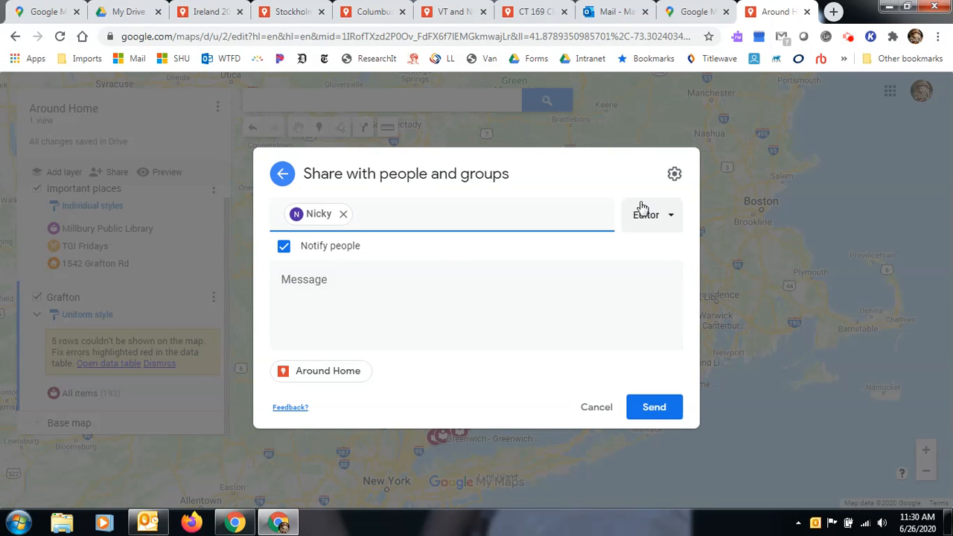
pyautogui.click(674, 220)
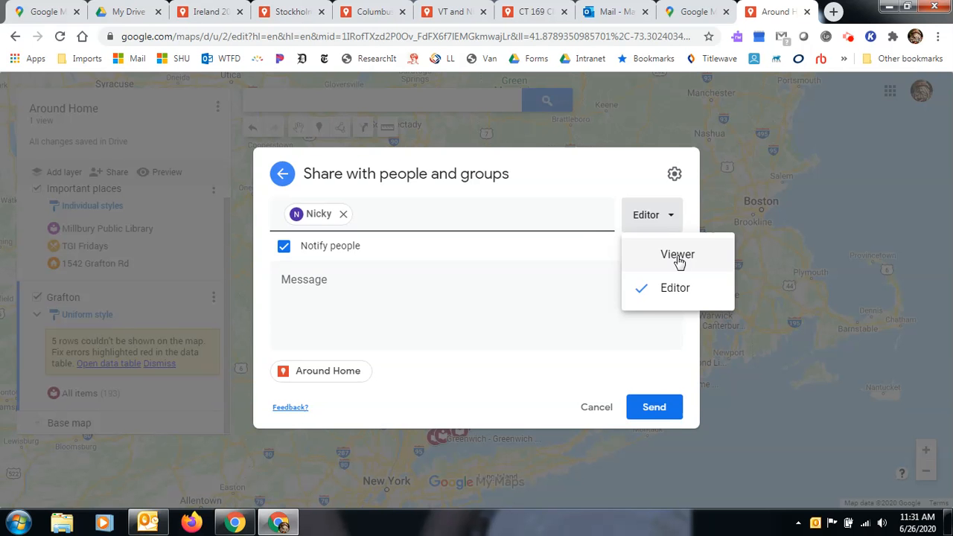
pyautogui.click(596, 254)
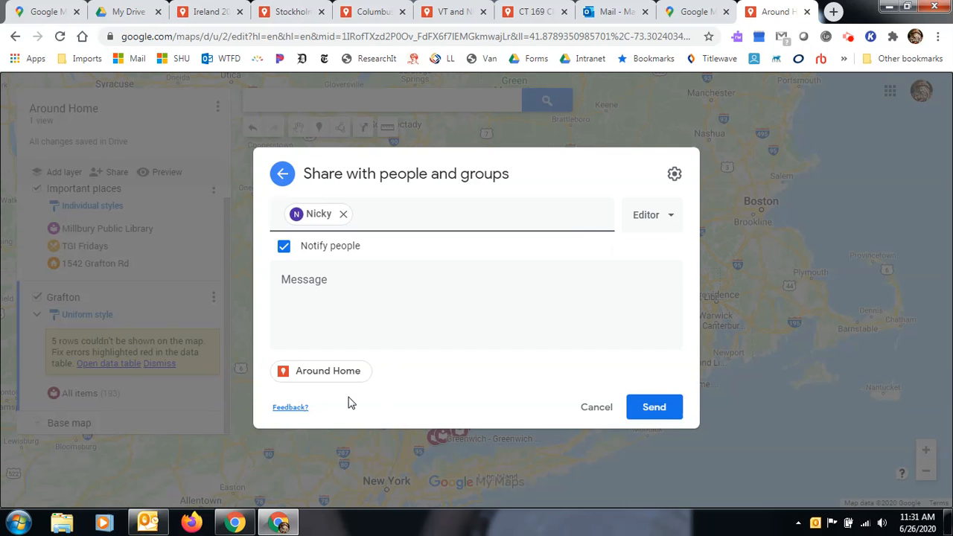
pyautogui.click(341, 289)
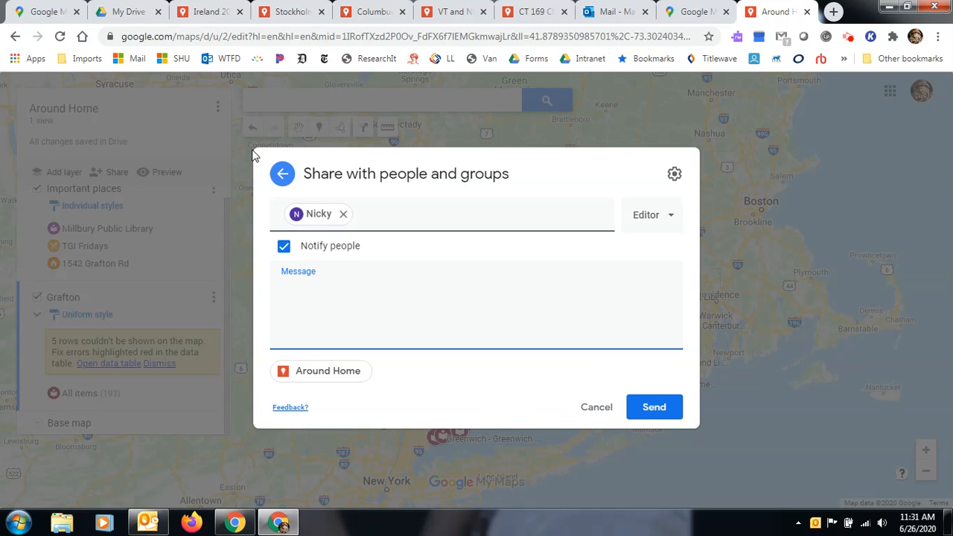
pyautogui.click(283, 179)
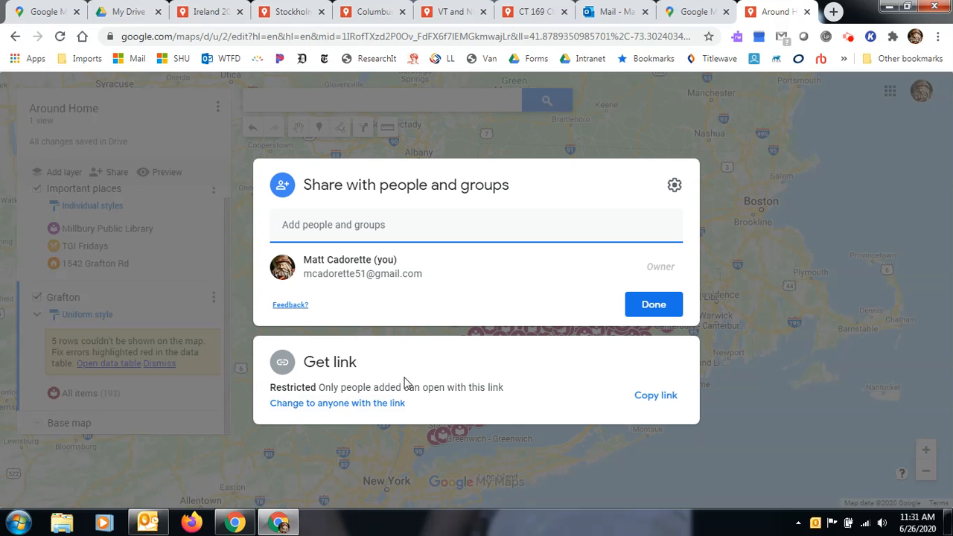
# Set the Around Home map's link access to anyone with the link, and close the sharing settings
pyautogui.click(305, 388)
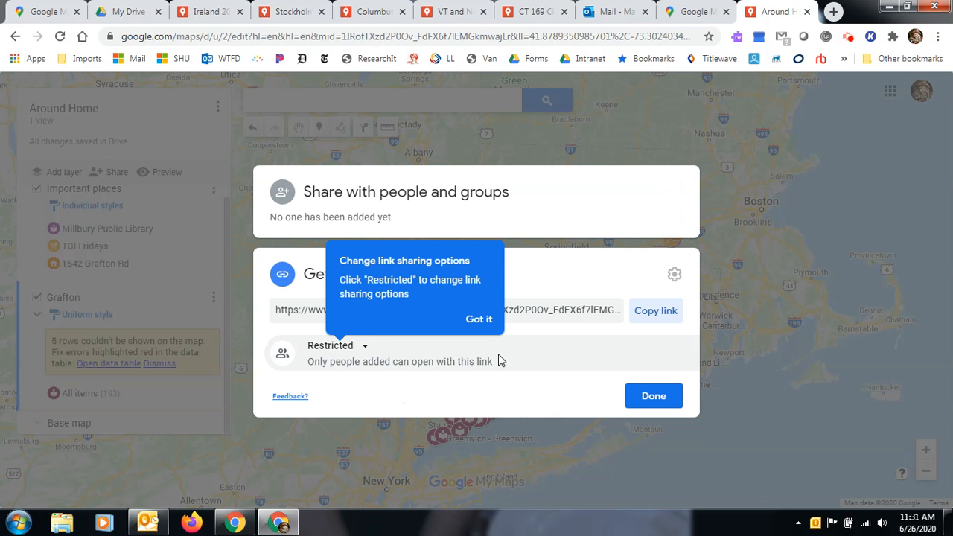
pyautogui.click(487, 325)
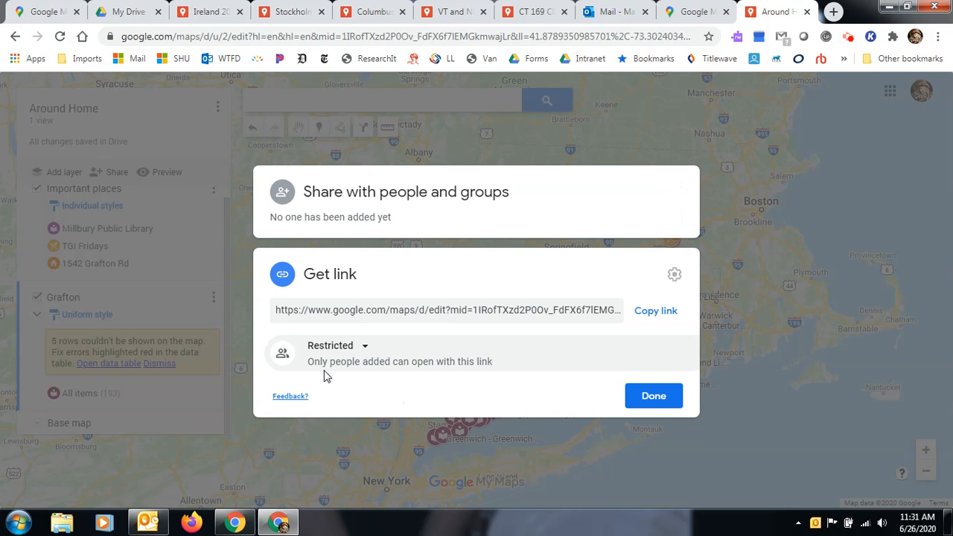
pyautogui.click(366, 350)
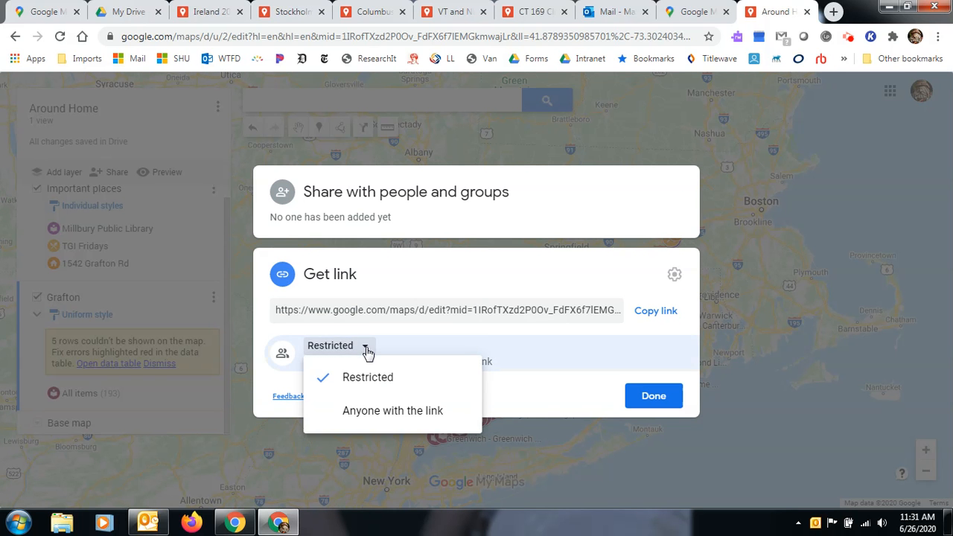
pyautogui.click(368, 411)
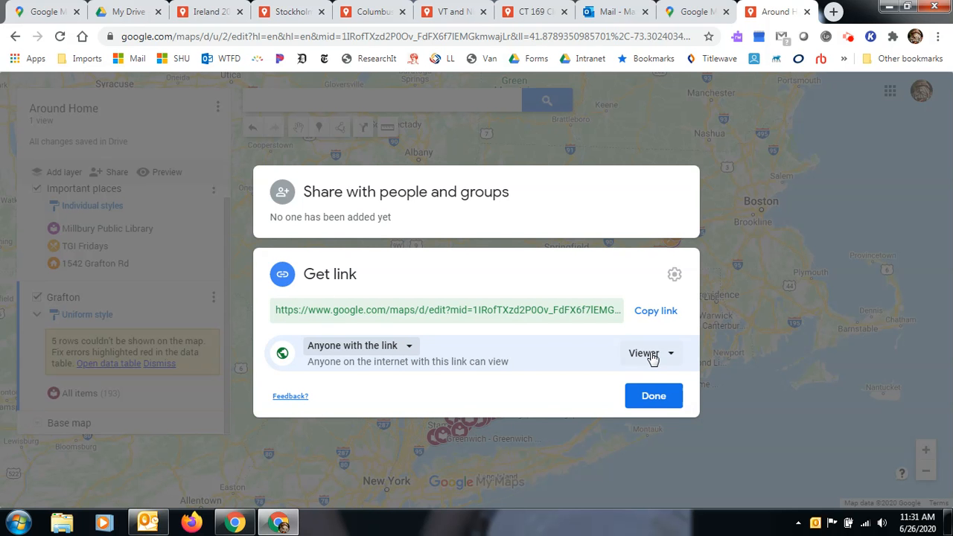
pyautogui.click(650, 396)
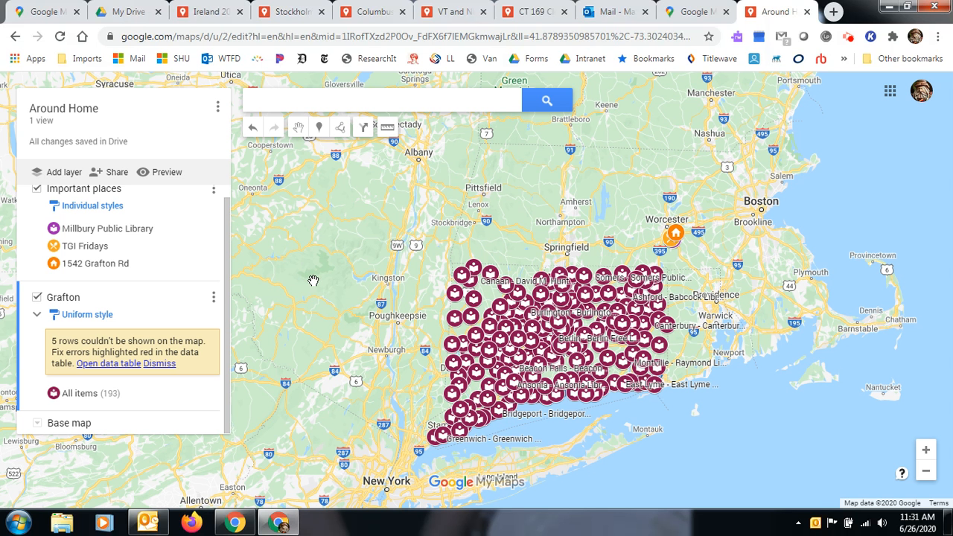
# Make a copy of the Around Home map
pyautogui.click(218, 110)
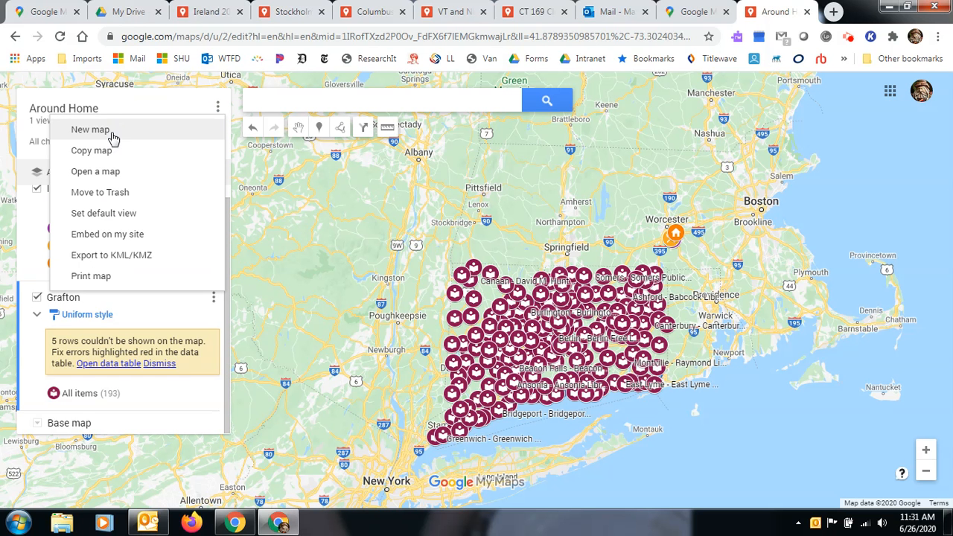
pyautogui.click(112, 154)
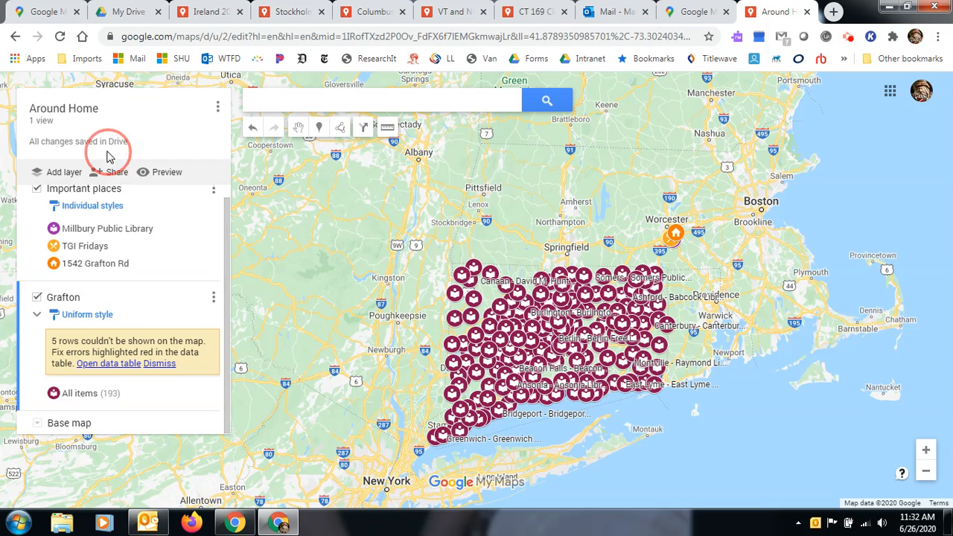
pyautogui.click(395, 334)
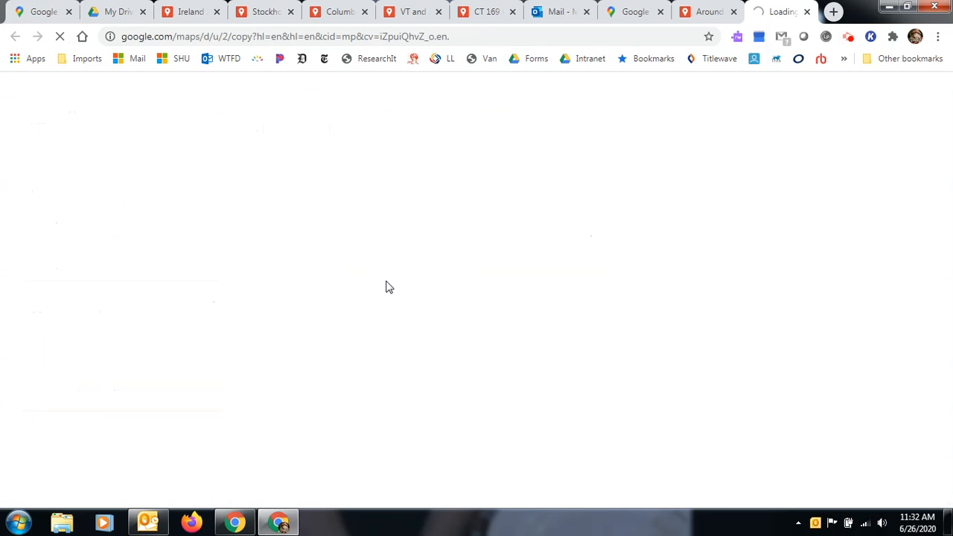